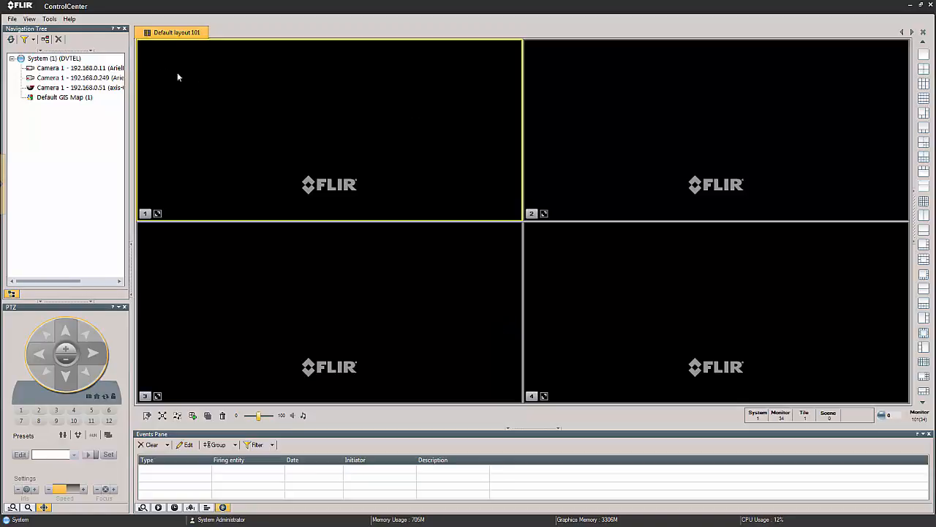
Show Camera 1 - 192.168.0.11 live in tile 2 of the default layout, with its archive playback in tile 1.
{"action": "left_click_drag", "start_coordinate": [76, 60], "coordinate": [300, 93]}
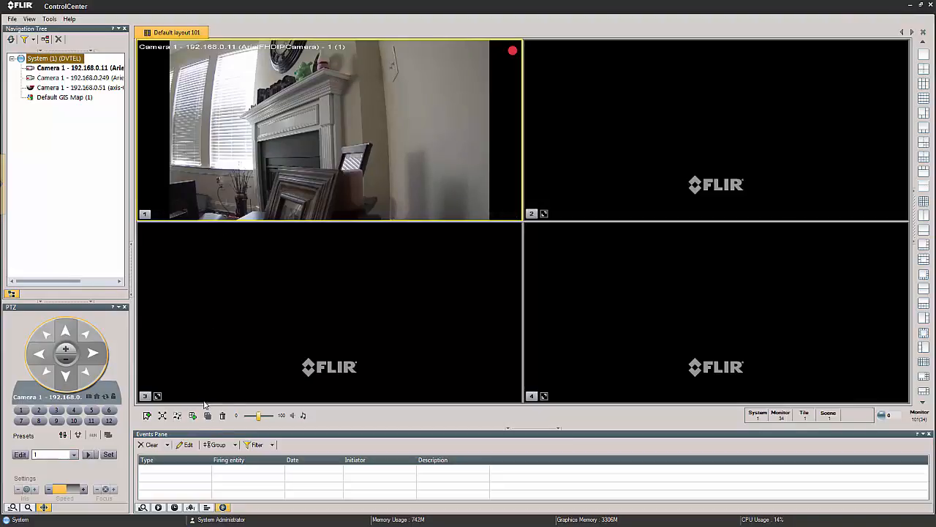
{"action": "left_click_drag", "start_coordinate": [397, 148], "coordinate": [633, 173]}
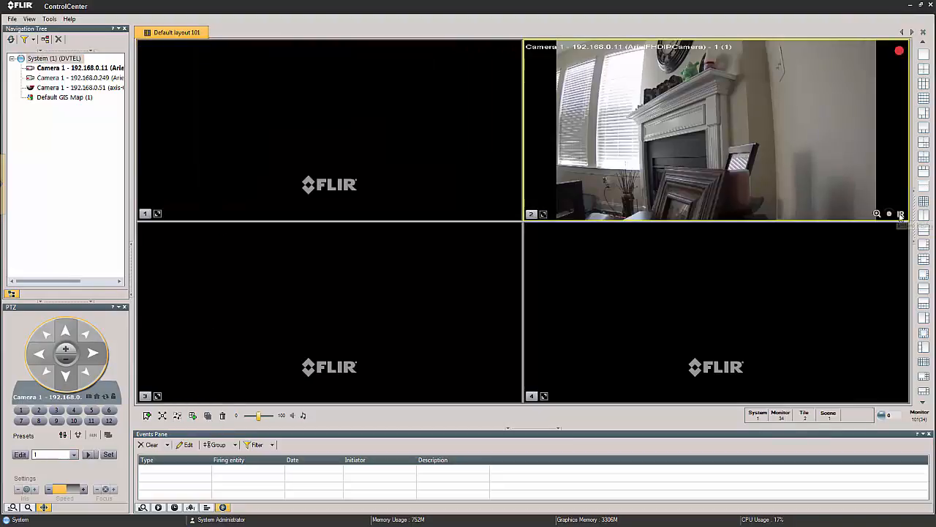
{"action": "left_click", "coordinate": [505, 209]}
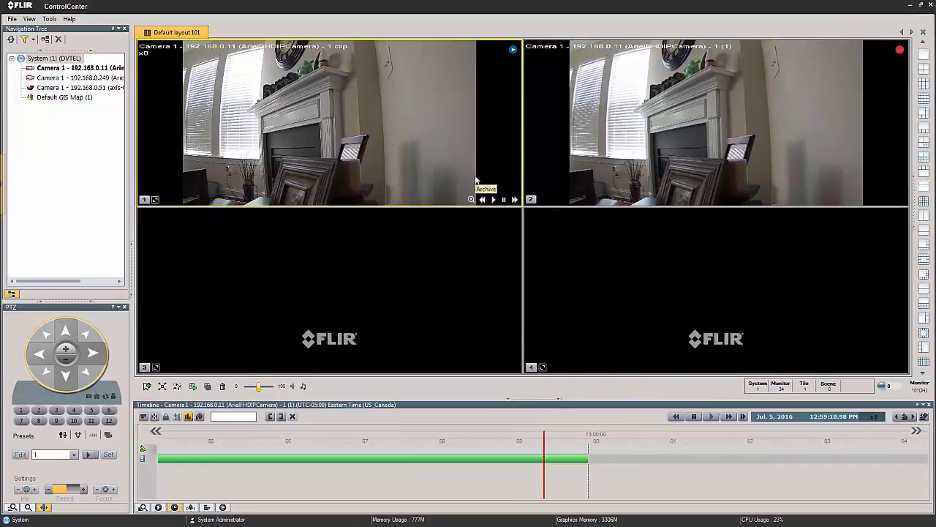
Remove Default layout 101 from the workspace and reopen it empty.
{"action": "right_click", "coordinate": [179, 33]}
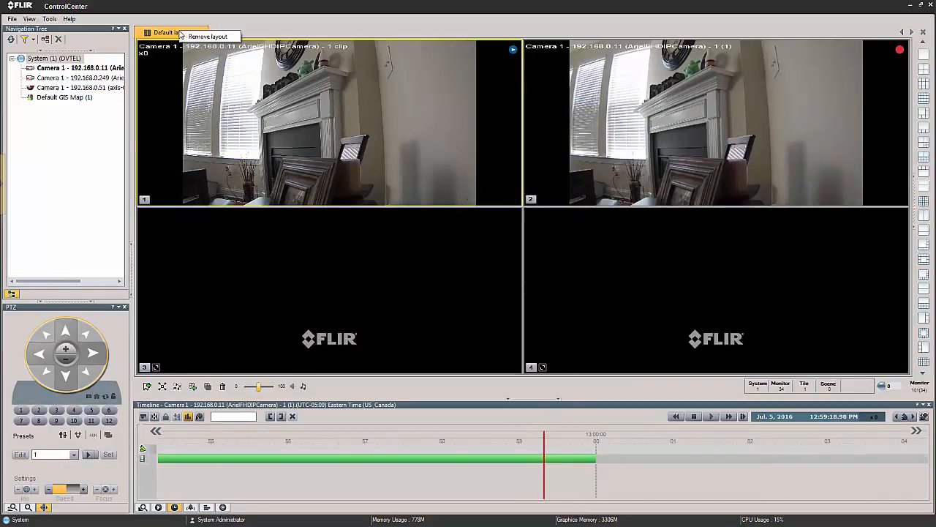
{"action": "left_click", "coordinate": [194, 37]}
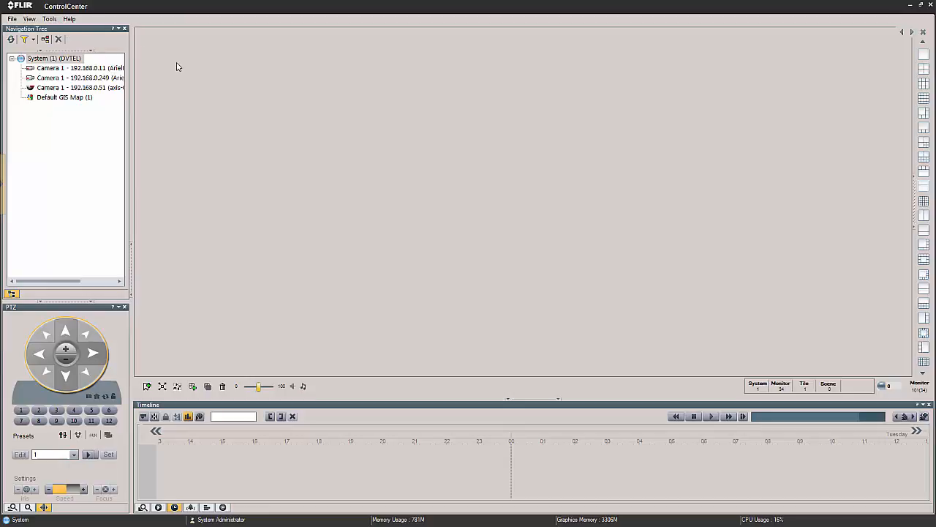
{"action": "left_click", "coordinate": [29, 19]}
{"action": "mouse_move", "coordinate": [34, 31]}
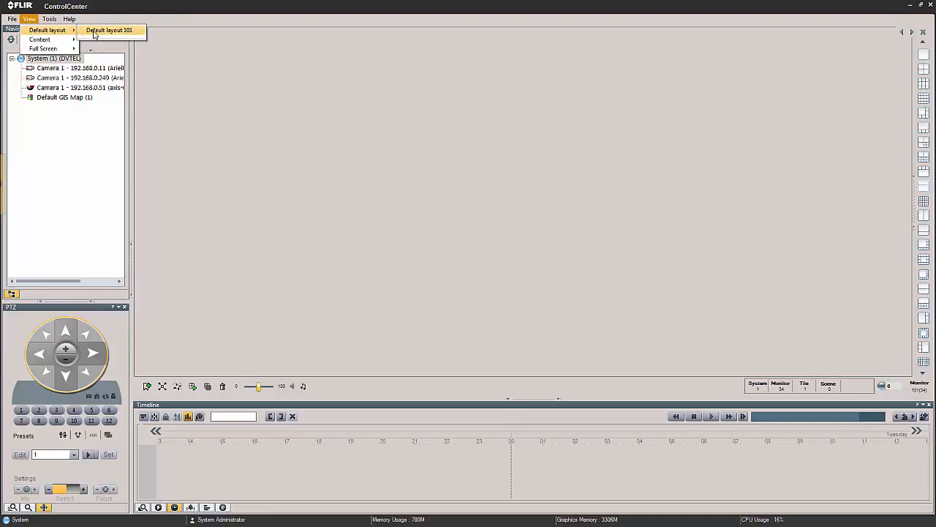
{"action": "left_click", "coordinate": [95, 32]}
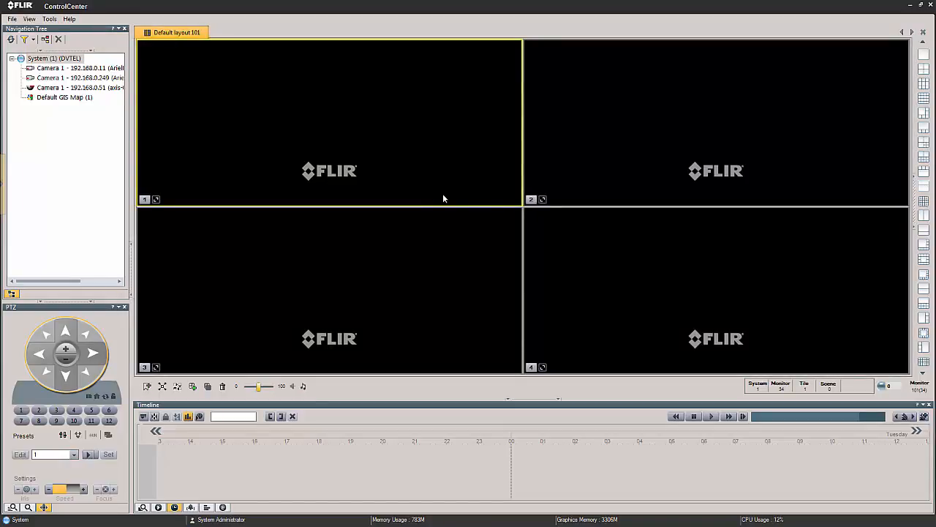
Add a new layout and save it under the name "Trainig Layout".
{"action": "left_click", "coordinate": [192, 387]}
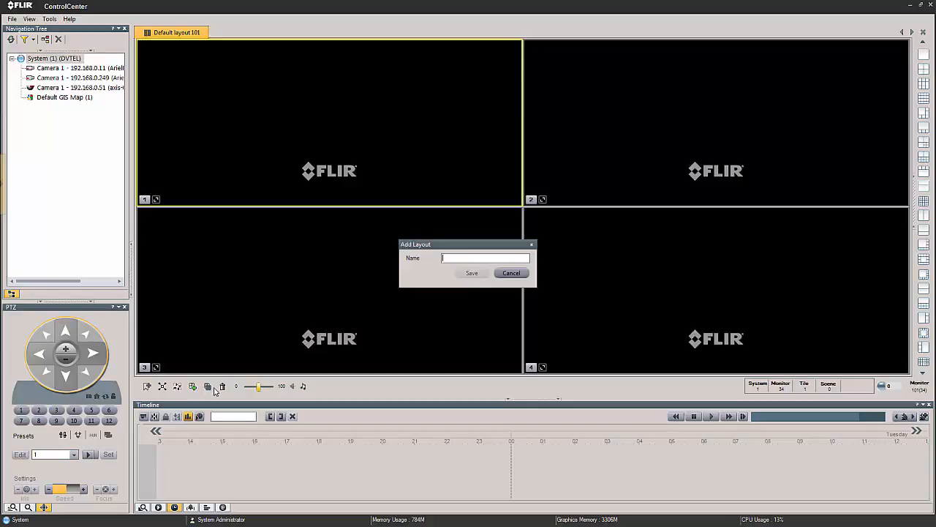
{"action": "type", "text": "Trainig"}
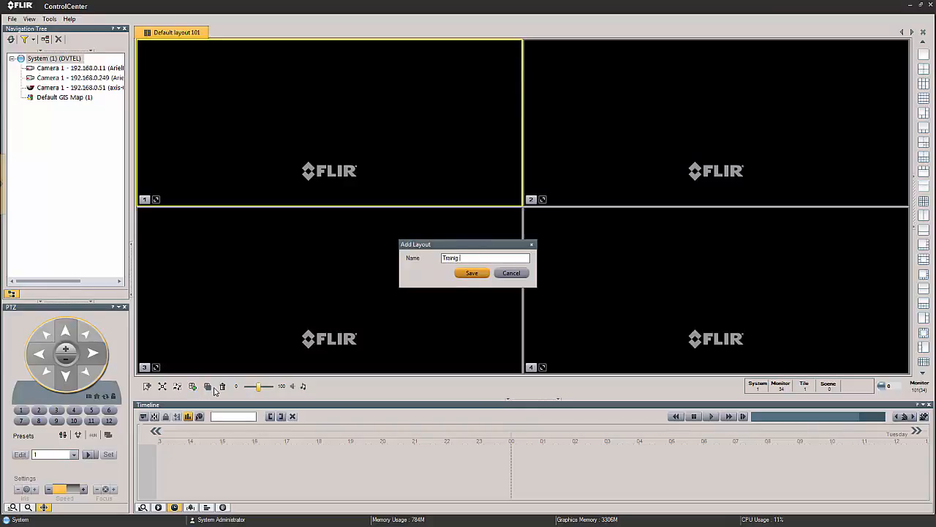
{"action": "type", "text": " Layout"}
{"action": "left_click", "coordinate": [469, 274]}
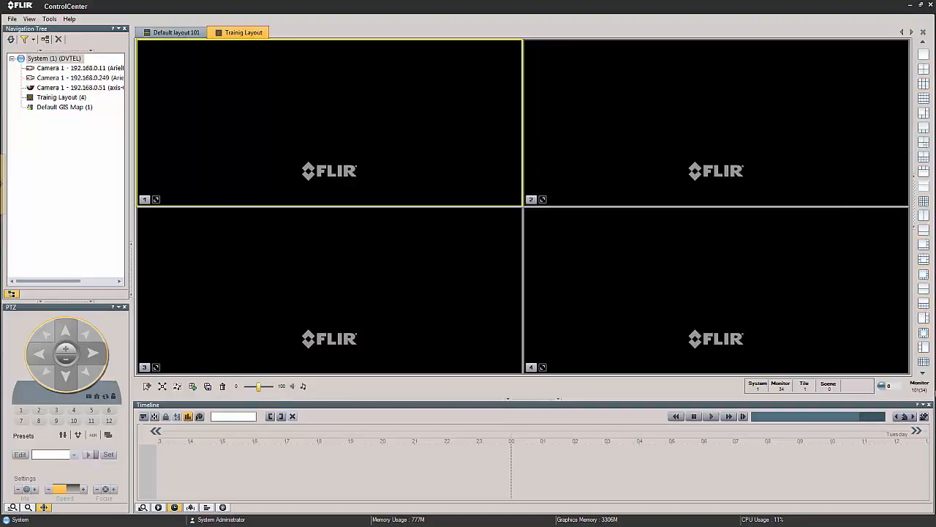
Browse the layout patterns and apply the six-tile pattern with one large tile and five small tiles to Trainig Layout.
{"action": "left_click", "coordinate": [923, 373]}
{"action": "left_click", "coordinate": [923, 374]}
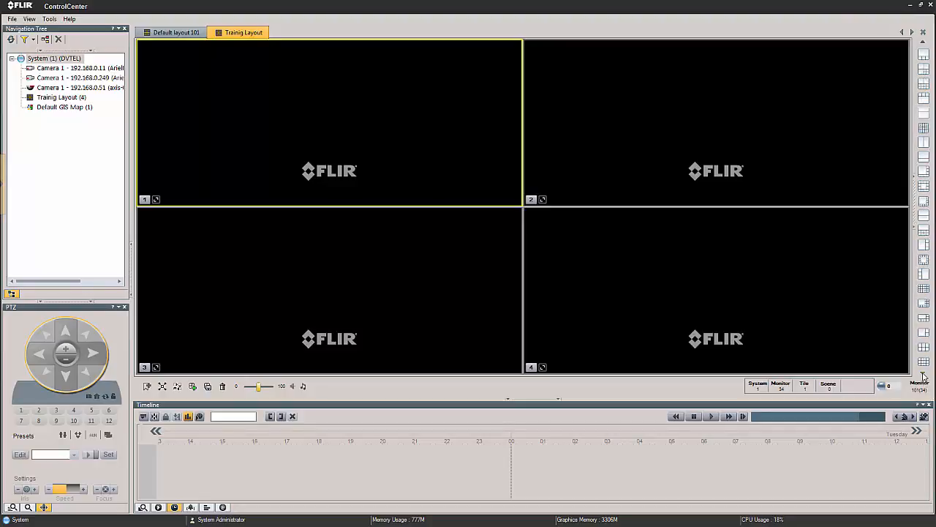
{"action": "left_click", "coordinate": [923, 374]}
{"action": "left_click", "coordinate": [923, 375]}
{"action": "left_click", "coordinate": [923, 375]}
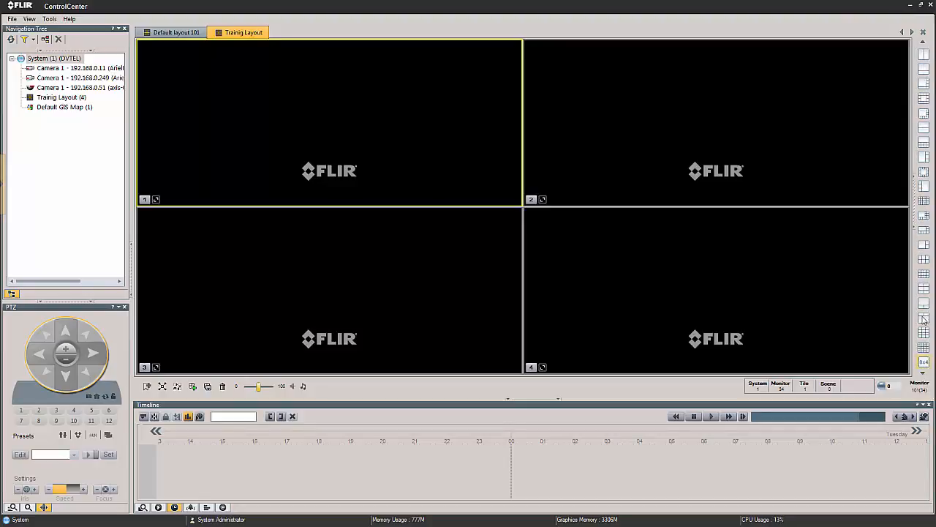
{"action": "left_click", "coordinate": [923, 45]}
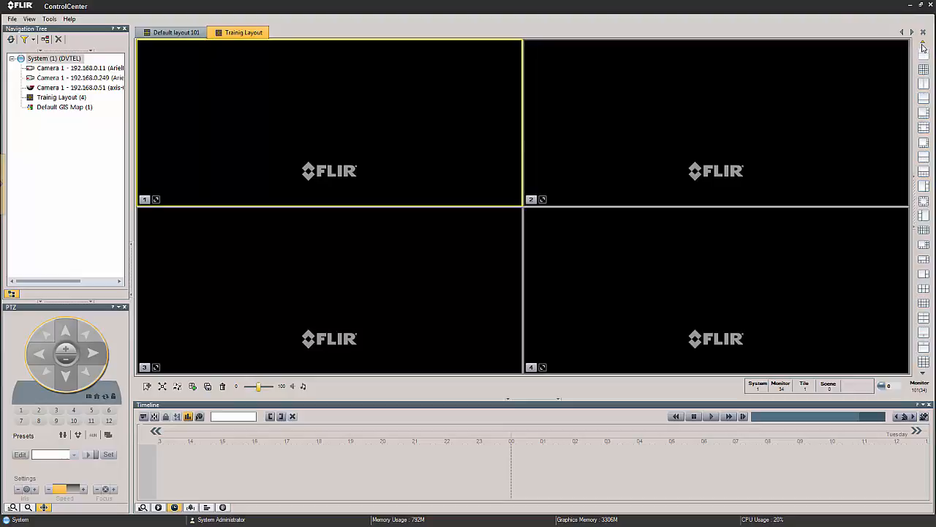
{"action": "left_click", "coordinate": [923, 45]}
{"action": "left_click", "coordinate": [923, 45]}
{"action": "left_click", "coordinate": [924, 45]}
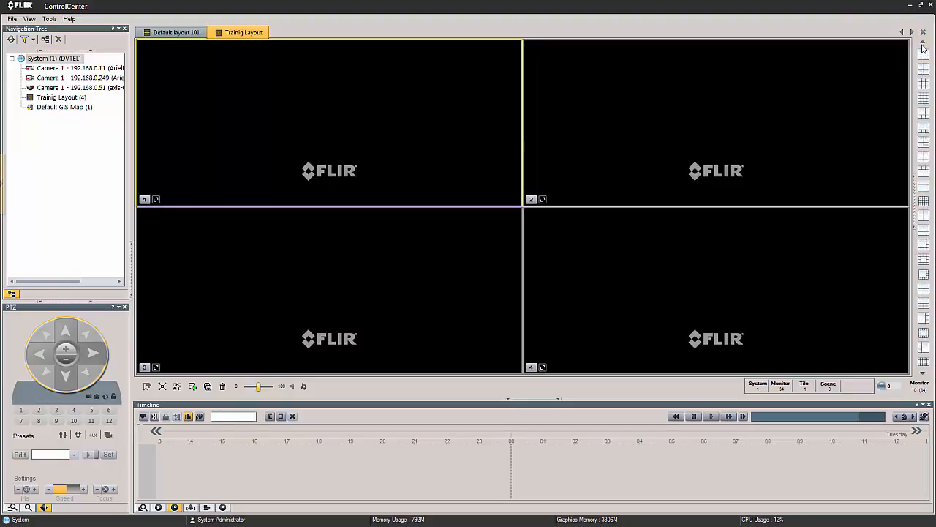
{"action": "left_click", "coordinate": [923, 115]}
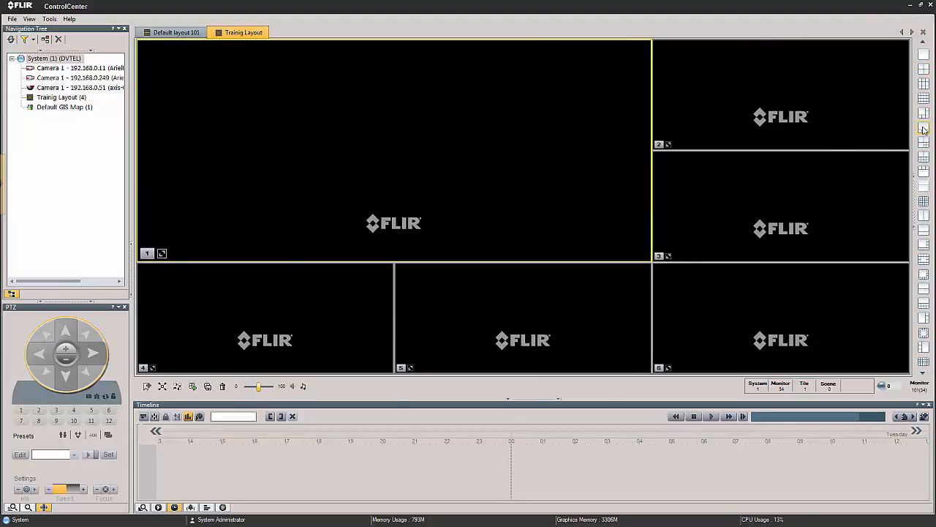
Show Camera 1 - 192.168.0.11 in the large tile 1 and flag the numbers of tiles 6, 3 and 2 in red.
{"action": "left_click_drag", "start_coordinate": [57, 58], "coordinate": [254, 107]}
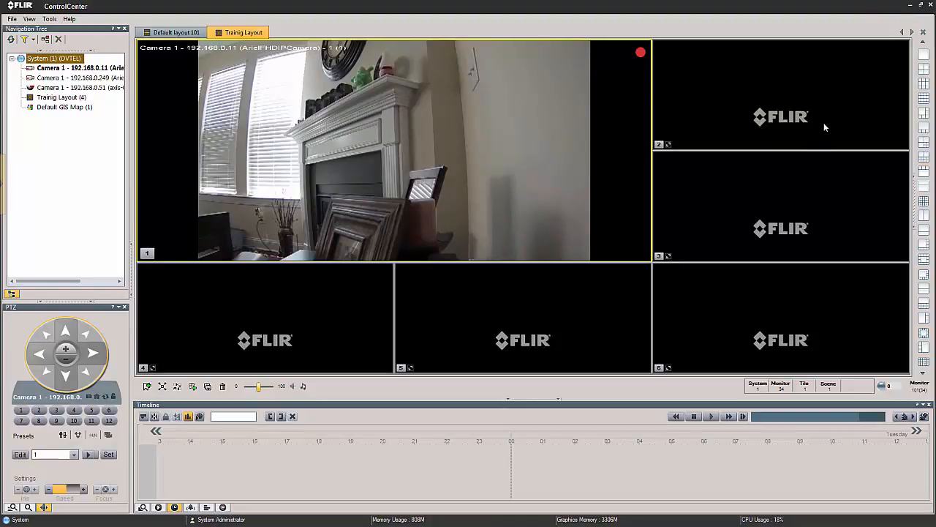
{"action": "left_click", "coordinate": [664, 369]}
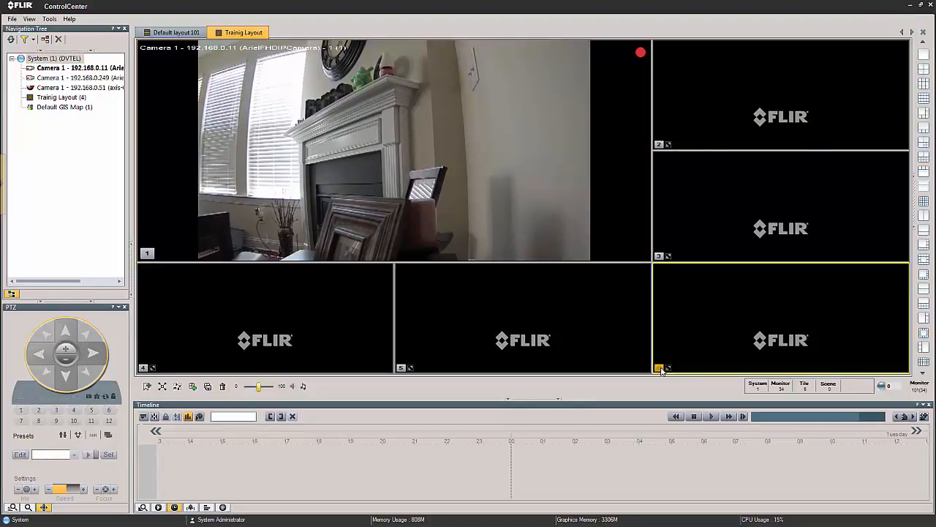
{"action": "left_click", "coordinate": [664, 257]}
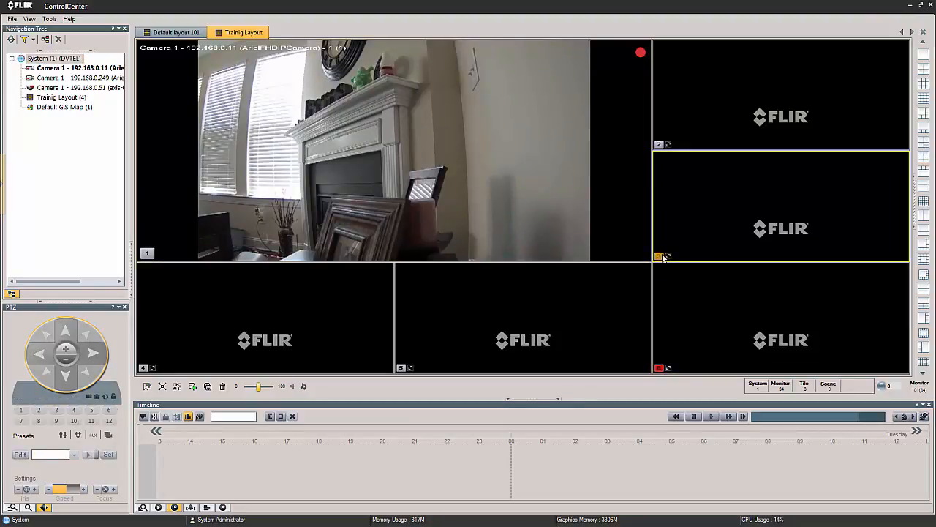
{"action": "left_click", "coordinate": [659, 147]}
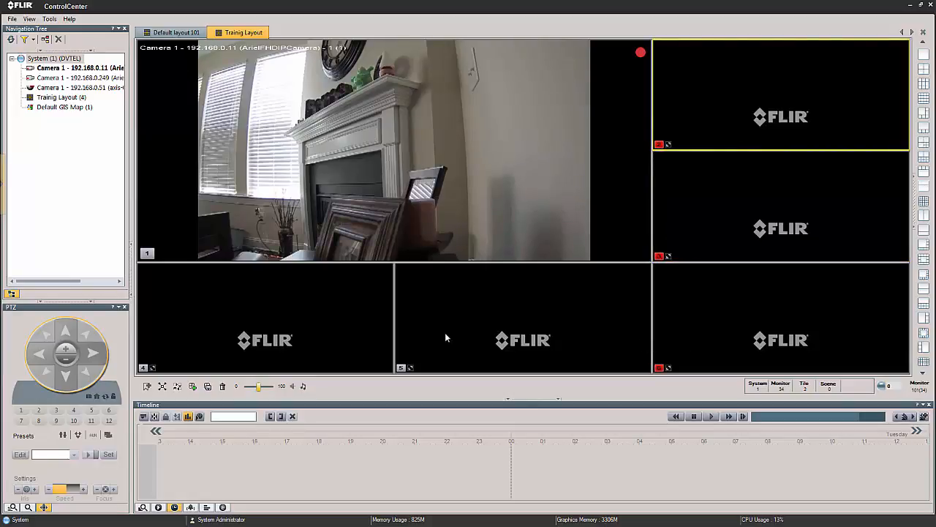
Show Camera 1 - 192.168.0.51 in tile 4 and Camera 1 - 192.168.0.249 in tile 5.
{"action": "left_click_drag", "start_coordinate": [73, 87], "coordinate": [216, 355]}
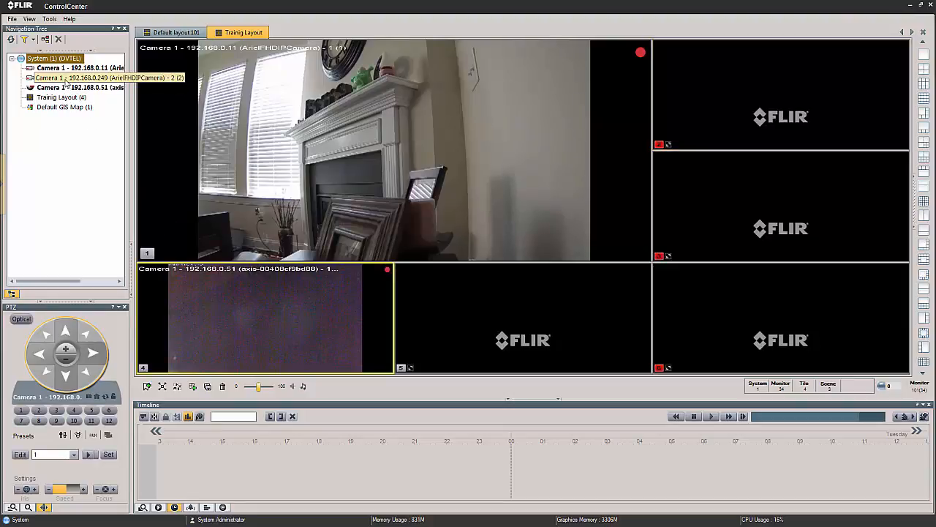
{"action": "left_click_drag", "start_coordinate": [66, 82], "coordinate": [507, 324]}
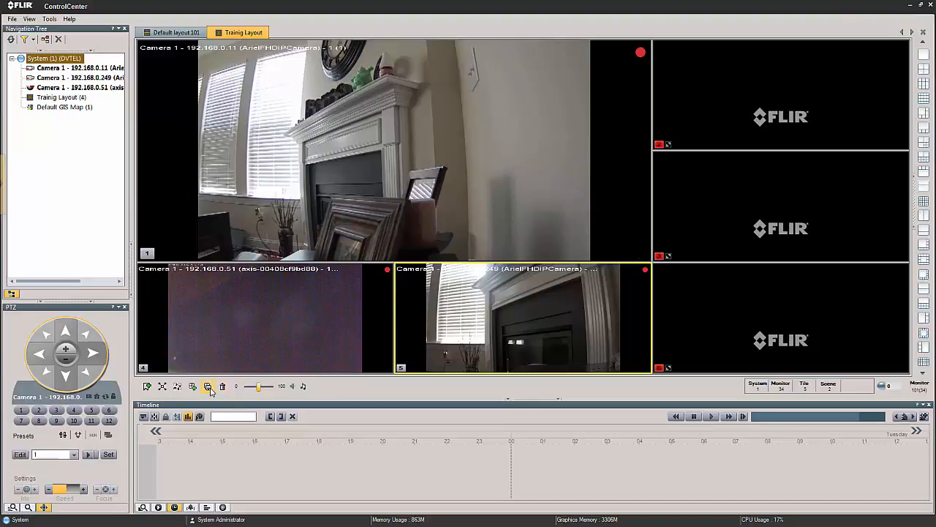
Digitally zoom tile 1 into the area around the small frame beside the fireplace and save the layout.
{"action": "left_click", "coordinate": [473, 178]}
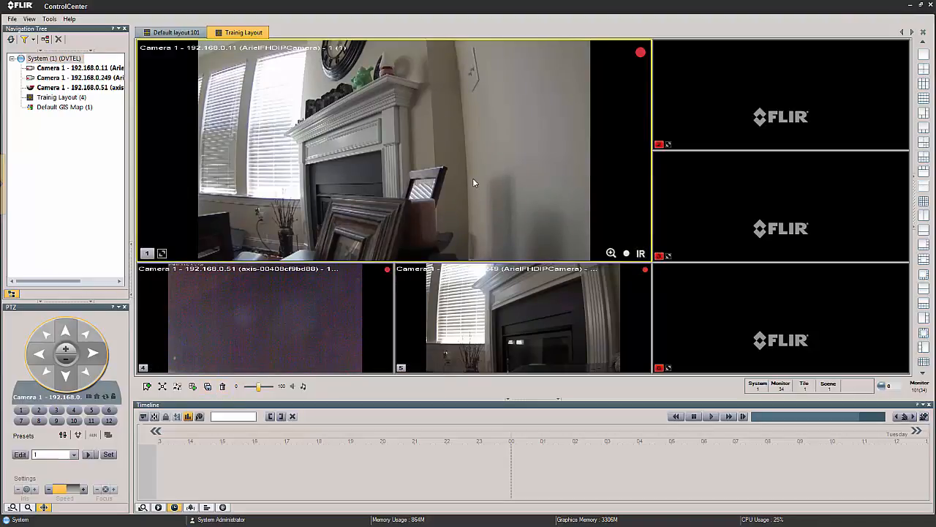
{"action": "left_click", "coordinate": [611, 253]}
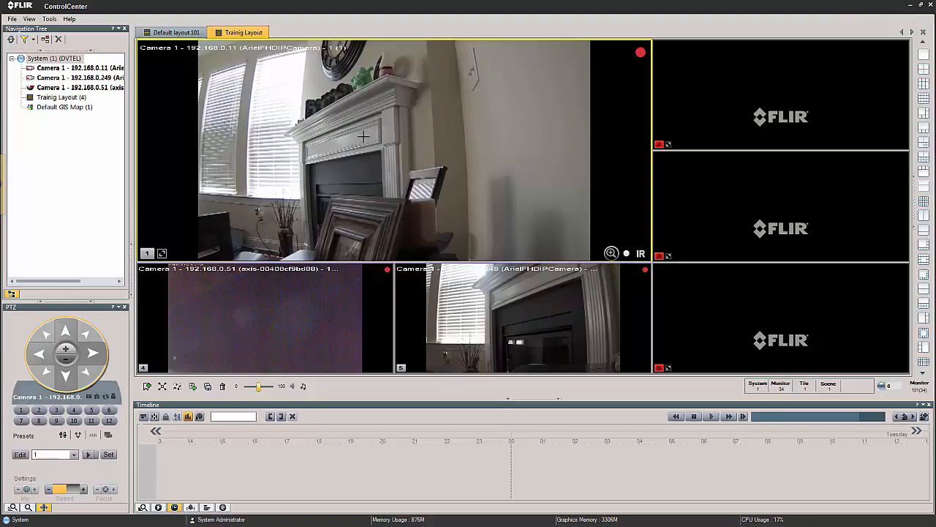
{"action": "left_click_drag", "start_coordinate": [363, 137], "coordinate": [486, 236]}
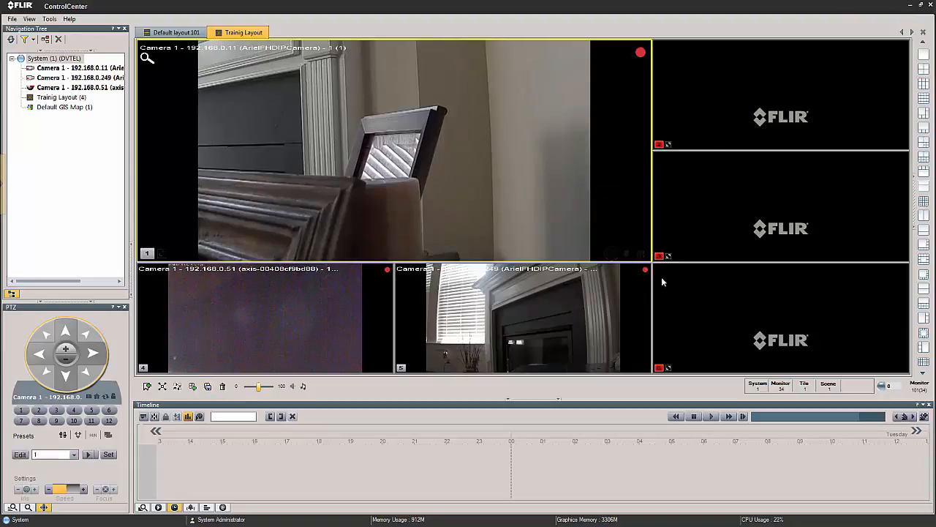
{"action": "left_click", "coordinate": [208, 386]}
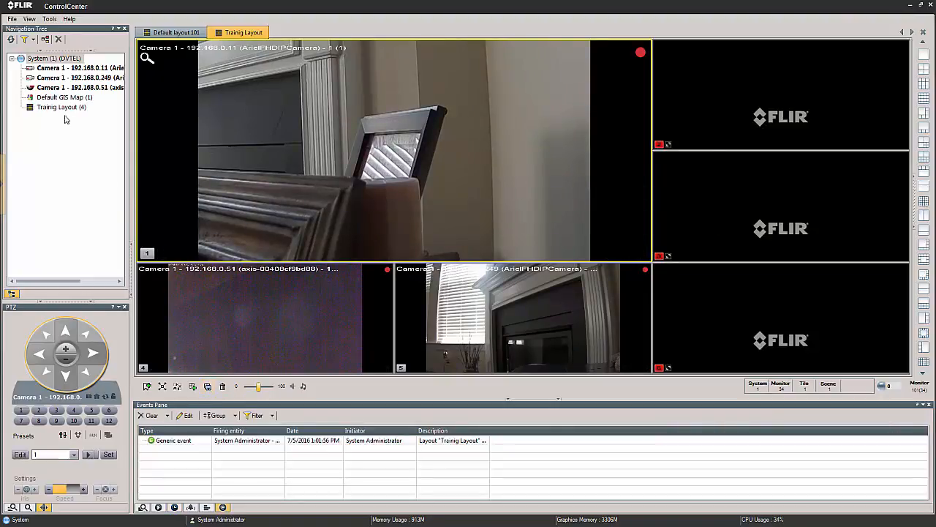
Remove Trainig Layout from the workspace, reopen the saved layout, and check the zoom area in tile 1.
{"action": "right_click", "coordinate": [228, 35]}
{"action": "left_click", "coordinate": [237, 35]}
{"action": "left_click", "coordinate": [256, 38]}
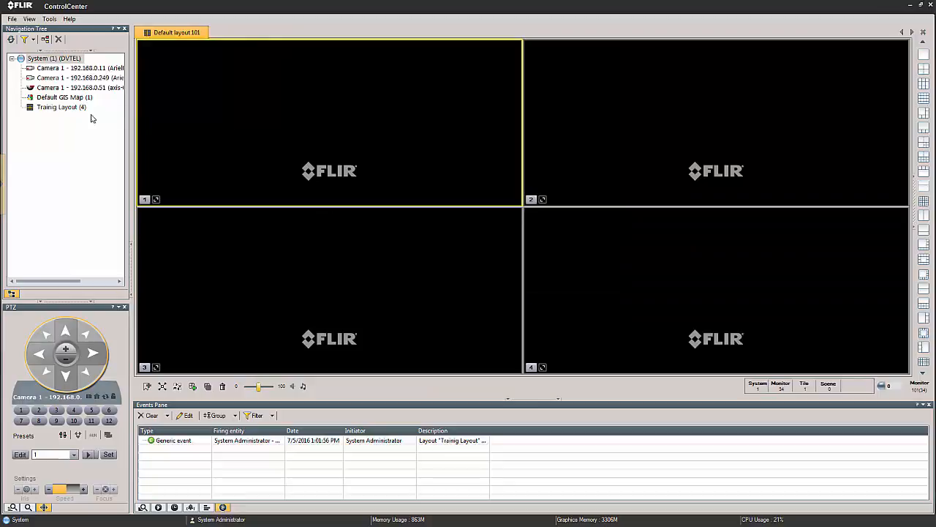
{"action": "double_click", "coordinate": [70, 108]}
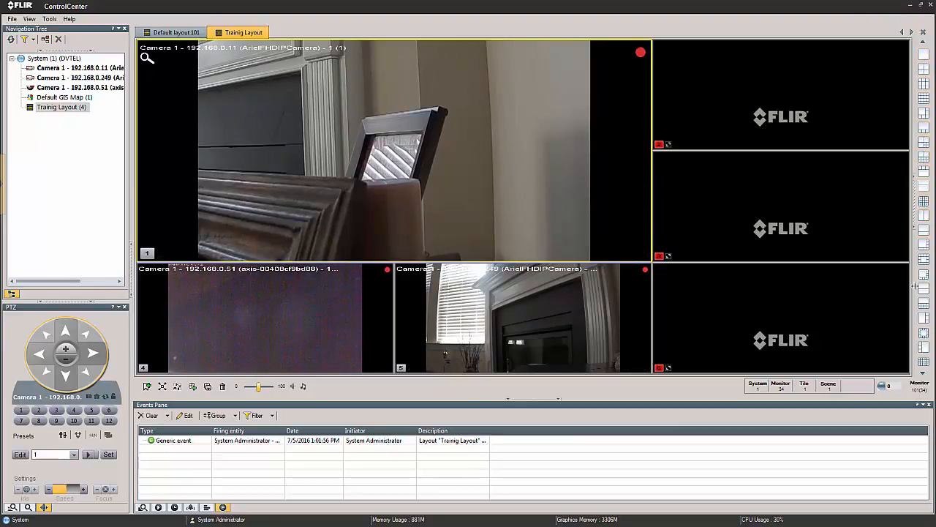
{"action": "mouse_move", "coordinate": [583, 145]}
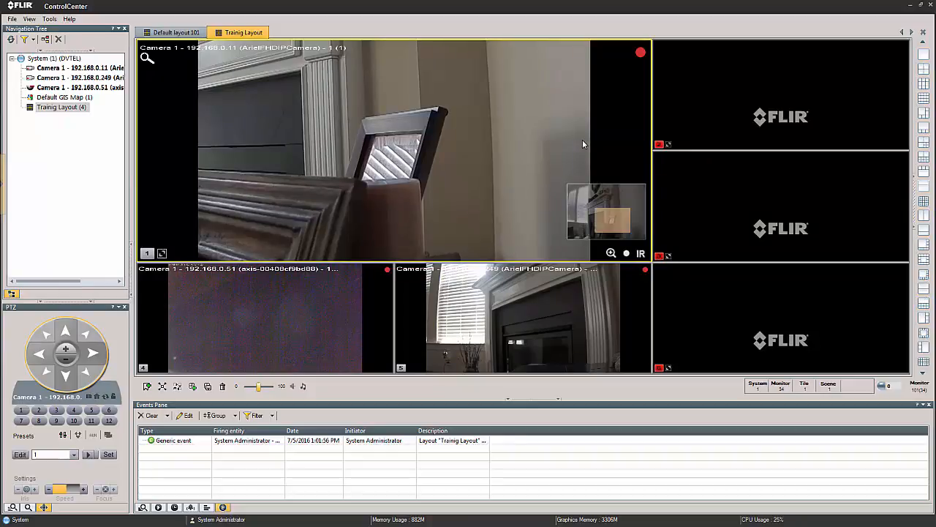
Open the Layout patterns page of the View Settings in the Options dialog.
{"action": "left_click", "coordinate": [49, 19]}
{"action": "left_click", "coordinate": [53, 31]}
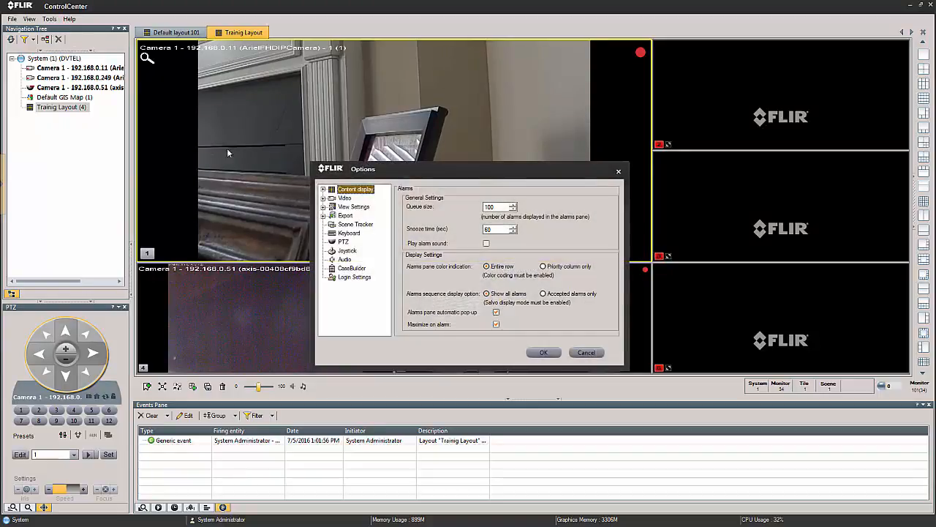
{"action": "left_click", "coordinate": [324, 208]}
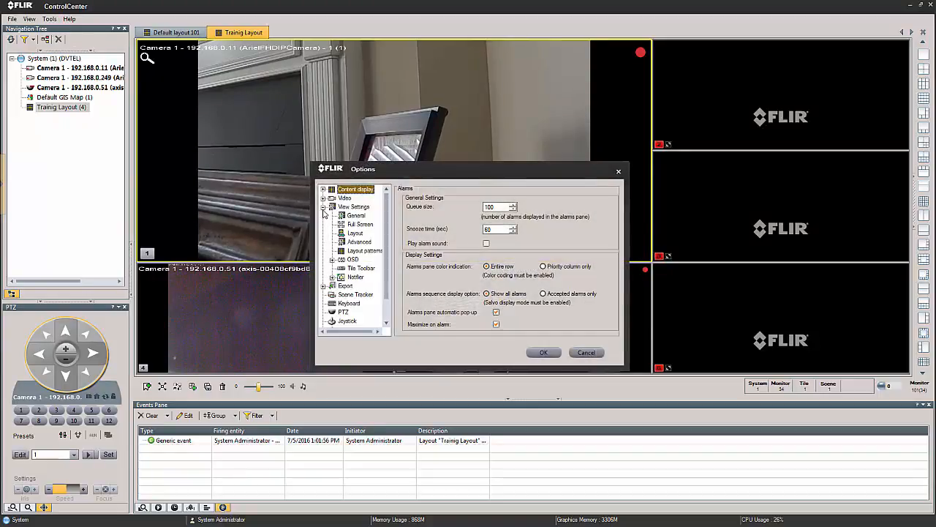
{"action": "left_click", "coordinate": [370, 252]}
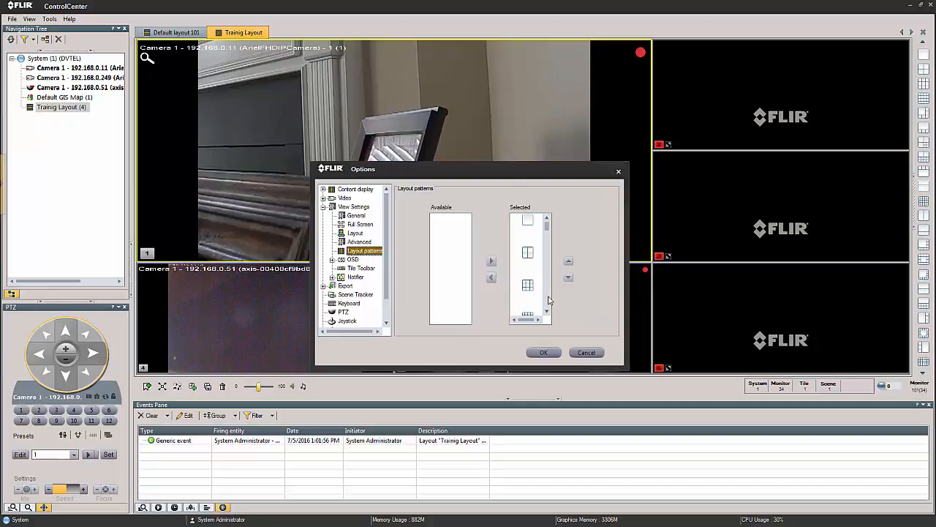
Remove the 4×4 grid pattern and another dense grid pattern farther down from the selected layout patterns.
{"action": "scroll", "coordinate": [550, 300], "scroll_direction": "down", "scroll_amount": 1}
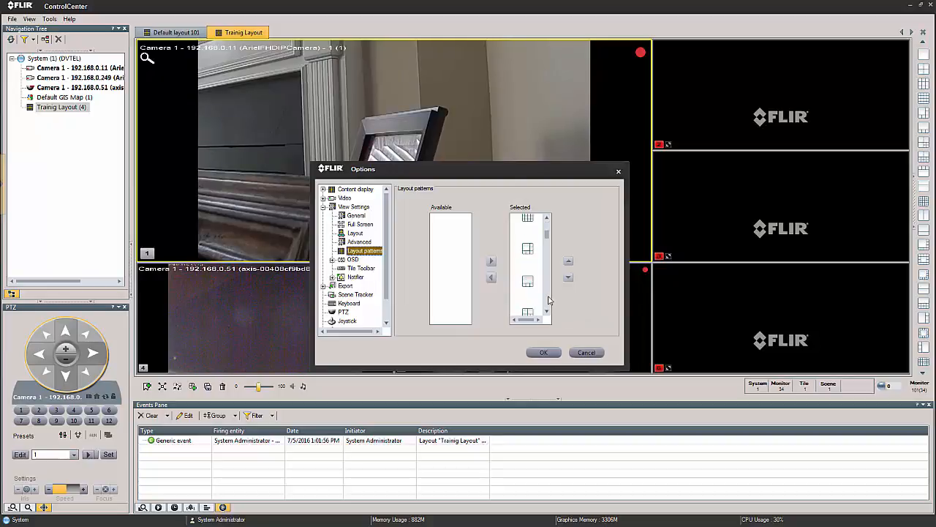
{"action": "scroll", "coordinate": [528, 227], "scroll_direction": "up", "scroll_amount": 2}
{"action": "left_click", "coordinate": [547, 219]}
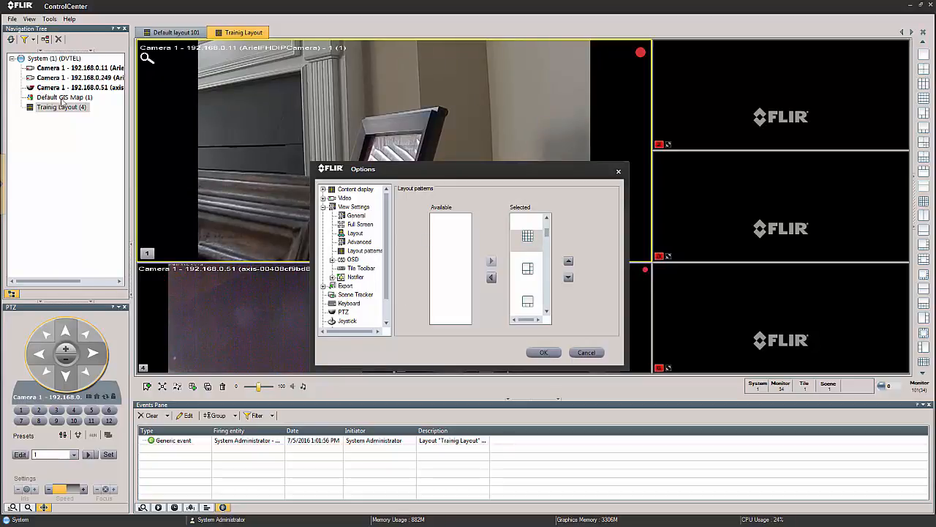
{"action": "left_click", "coordinate": [492, 279]}
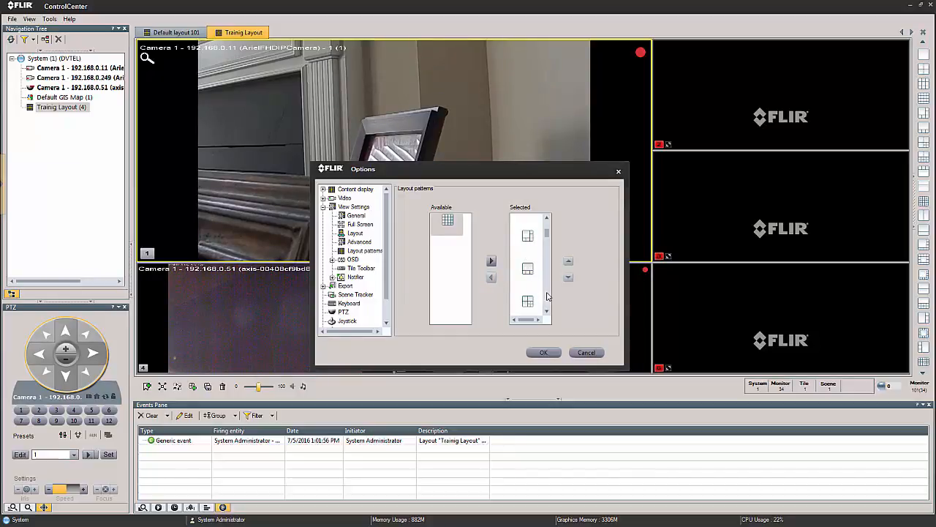
{"action": "scroll", "coordinate": [548, 296], "scroll_direction": "down", "scroll_amount": 3}
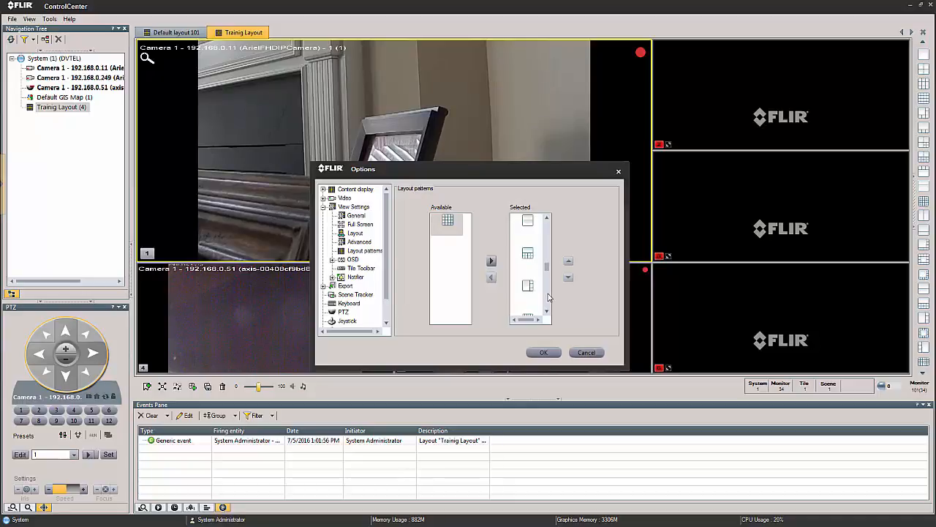
{"action": "scroll", "coordinate": [549, 296], "scroll_direction": "down", "scroll_amount": 1}
{"action": "left_click", "coordinate": [528, 283]}
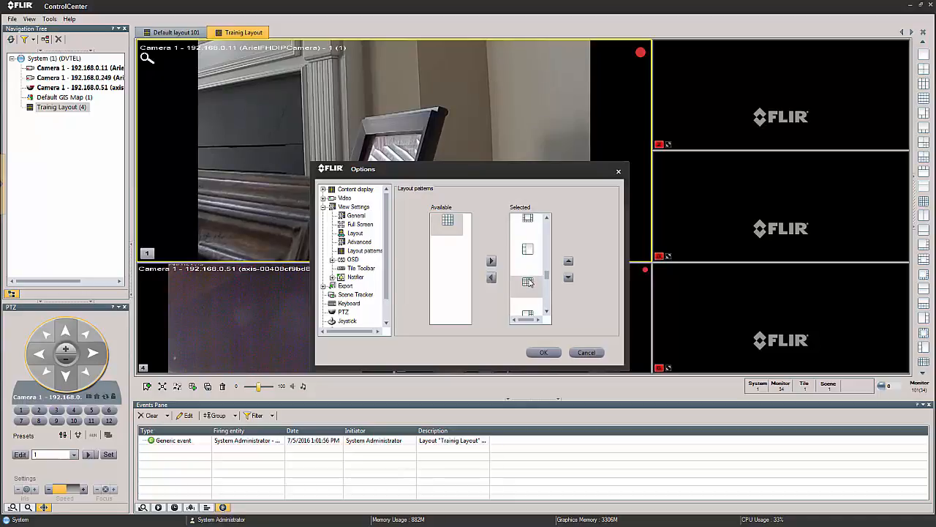
{"action": "left_click", "coordinate": [491, 278]}
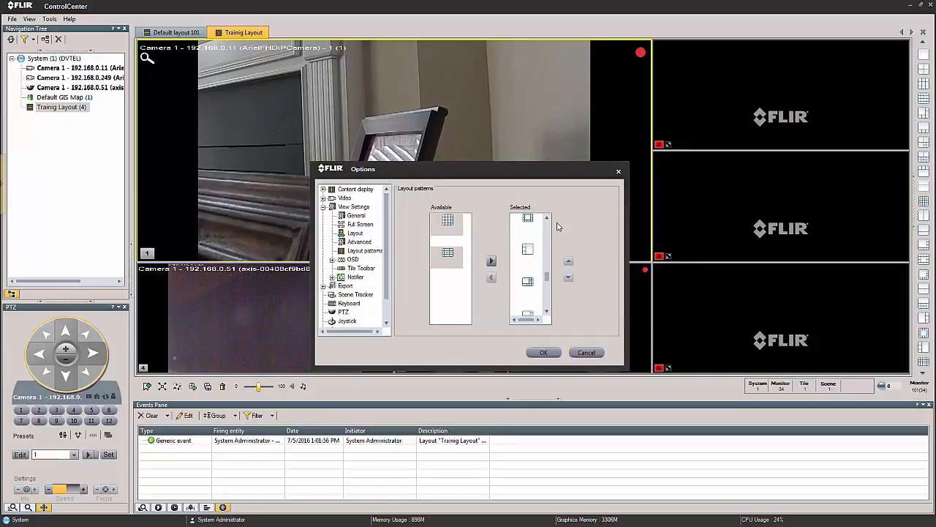
Move the 3×3 grid pattern to the beginning of the selected layout patterns and apply the options.
{"action": "left_click_drag", "start_coordinate": [547, 278], "coordinate": [552, 186]}
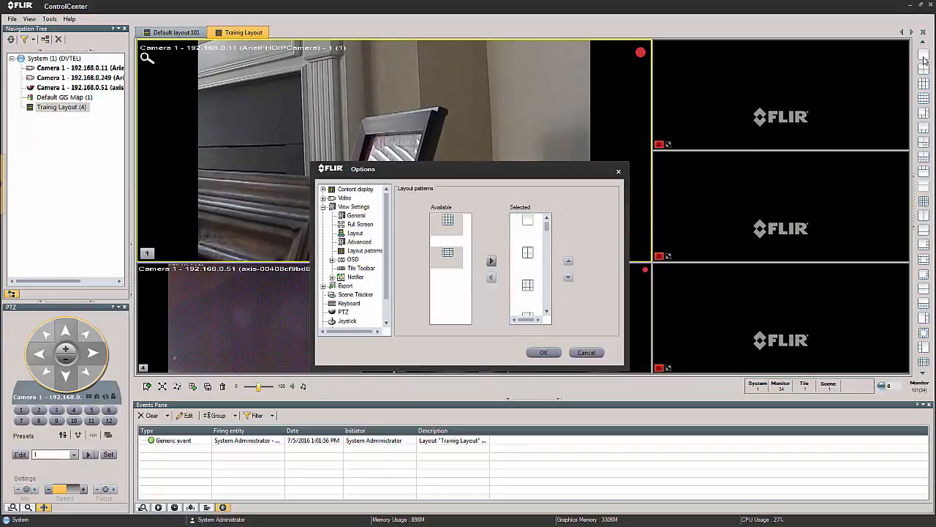
{"action": "left_click", "coordinate": [528, 287]}
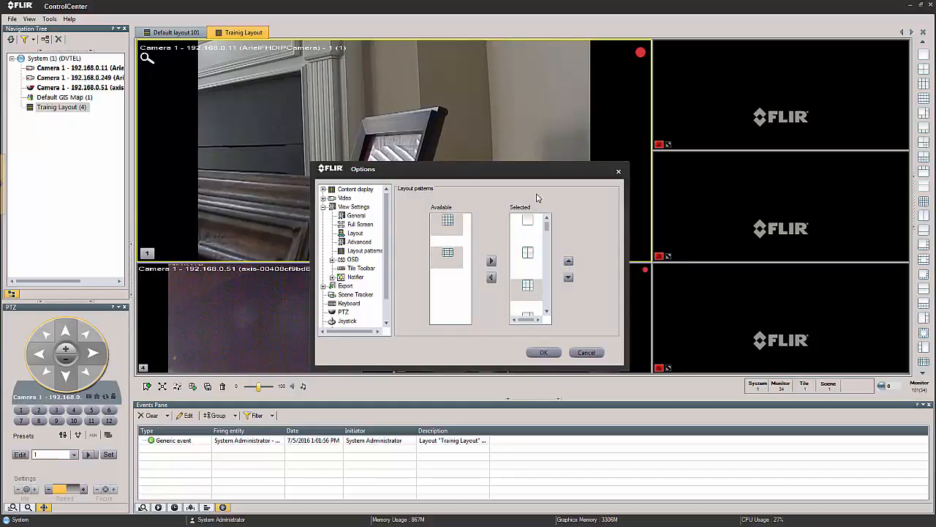
{"action": "left_click", "coordinate": [569, 261]}
{"action": "left_click", "coordinate": [568, 262]}
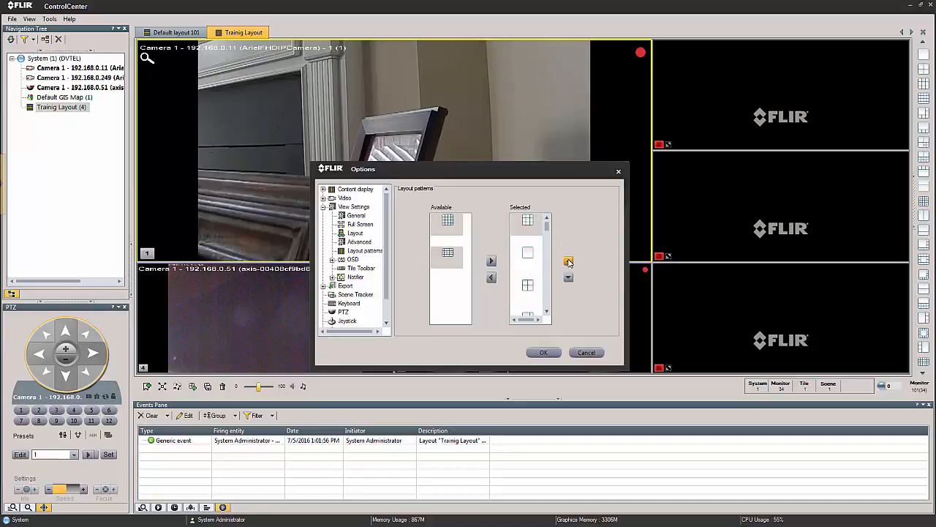
{"action": "left_click", "coordinate": [545, 355]}
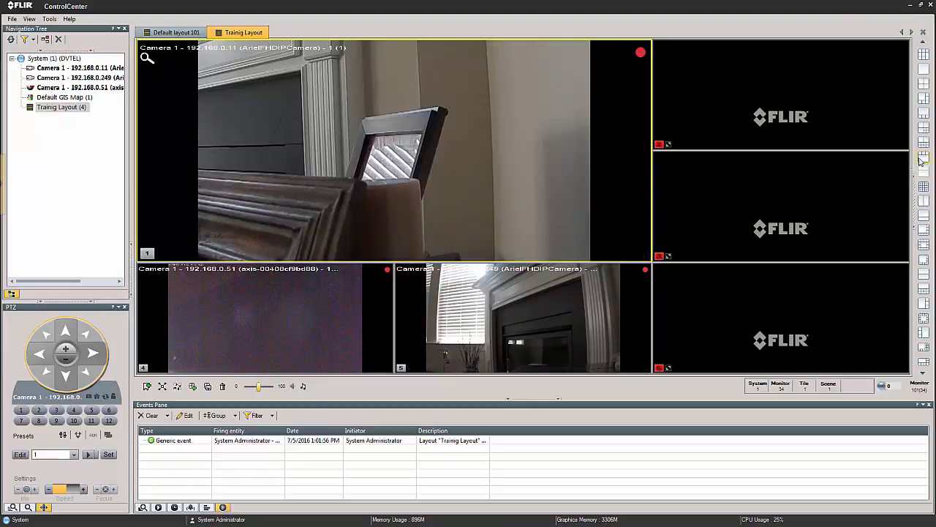
Minimize ControlCenter to switch to AdminCenter and select the System Administrator user in Users and Groups.
{"action": "left_click", "coordinate": [930, 280]}
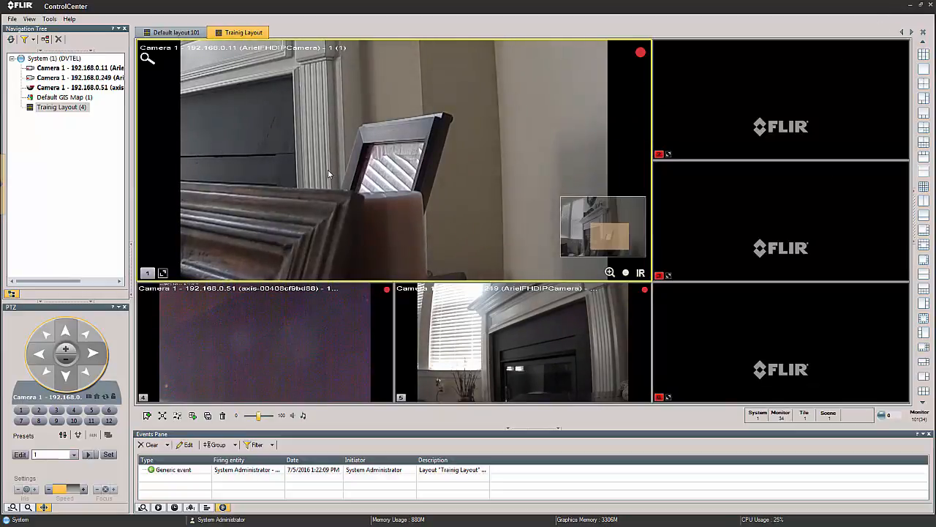
{"action": "left_click", "coordinate": [909, 6]}
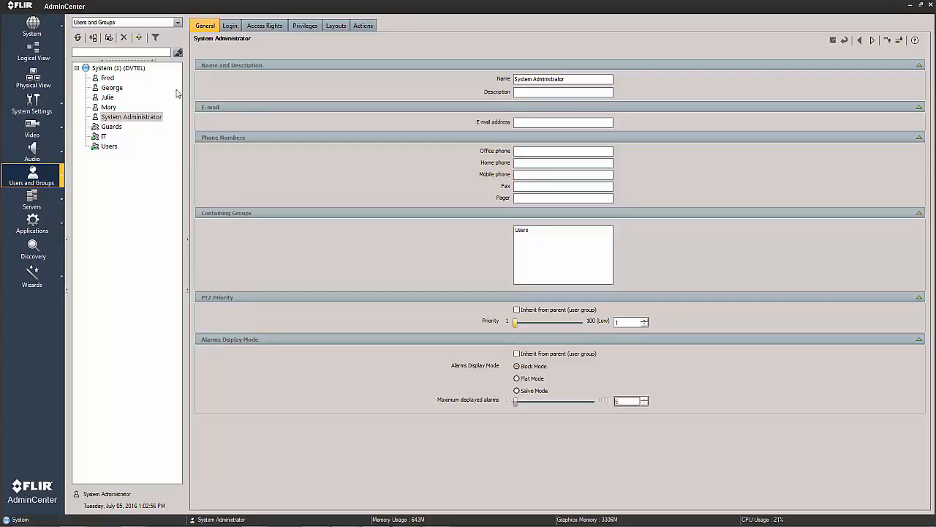
{"action": "left_click", "coordinate": [134, 119]}
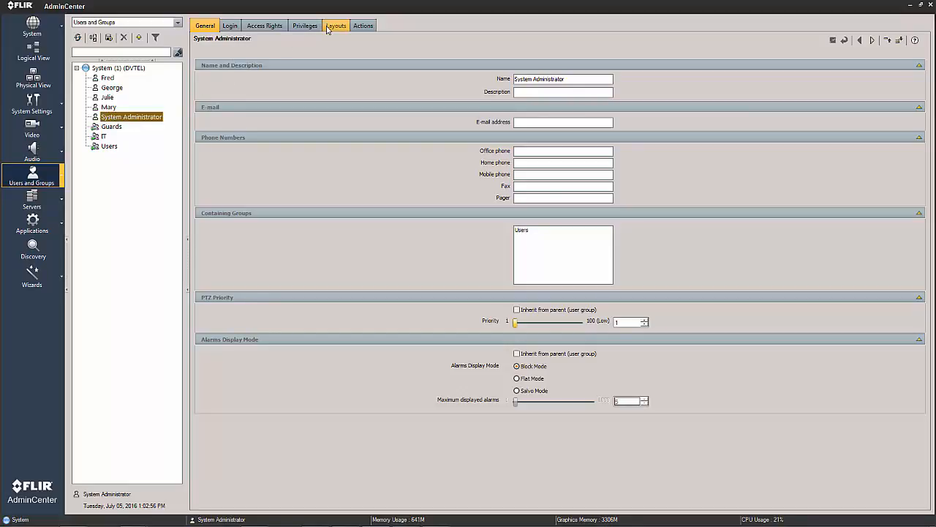
Look through the general settings of the four other users listed above System Administrator.
{"action": "left_click", "coordinate": [110, 107]}
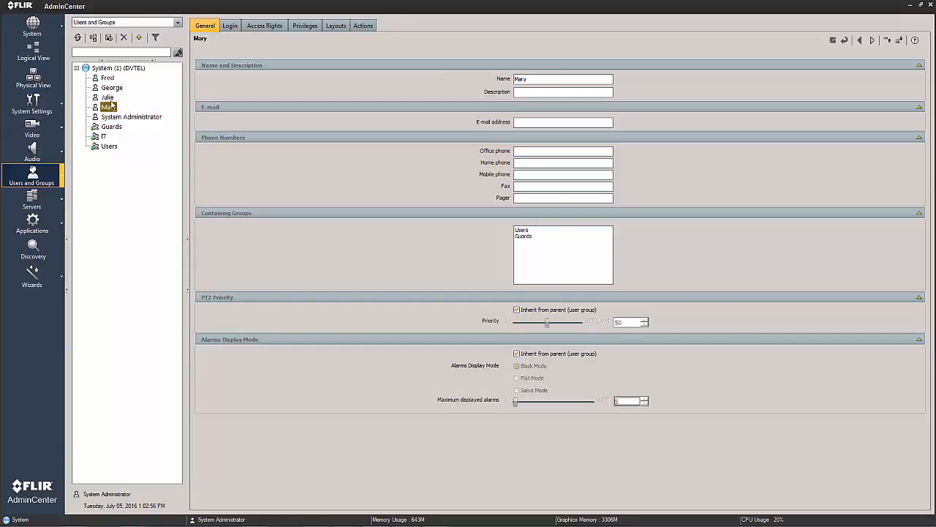
{"action": "left_click", "coordinate": [110, 99]}
{"action": "left_click", "coordinate": [109, 87]}
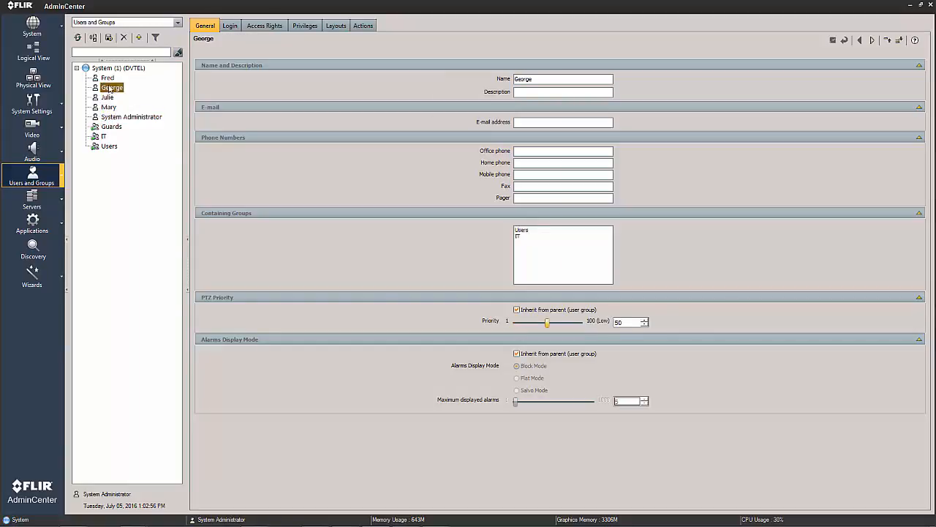
{"action": "left_click", "coordinate": [108, 78]}
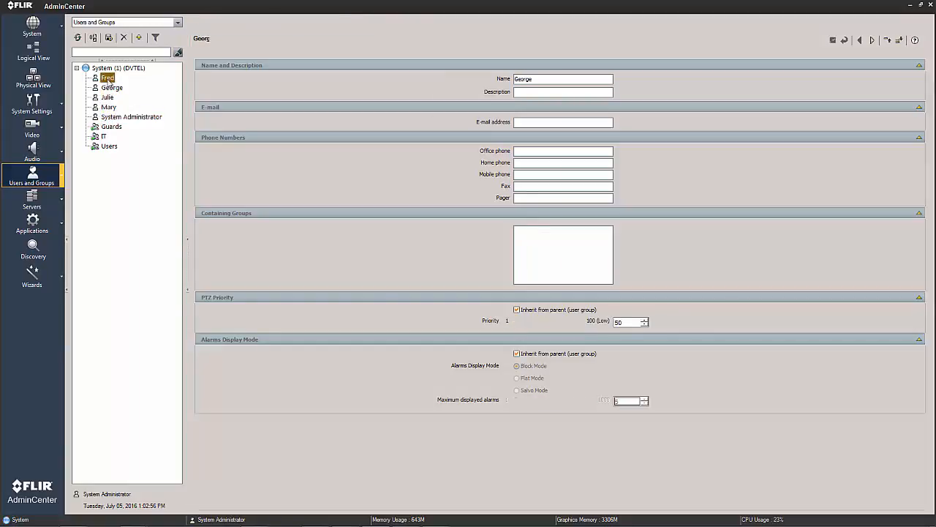
Assign Trainig Layout to the System Administrator user.
{"action": "left_click", "coordinate": [120, 117]}
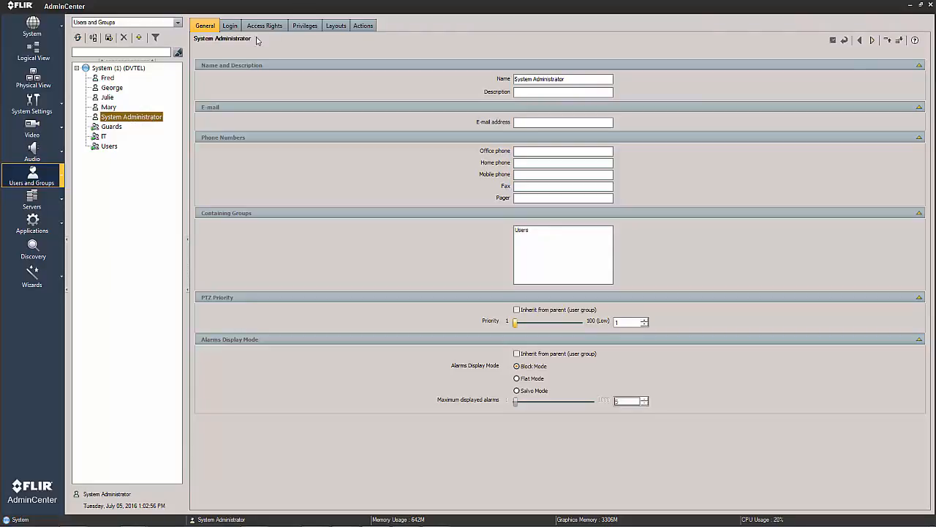
{"action": "left_click", "coordinate": [334, 27]}
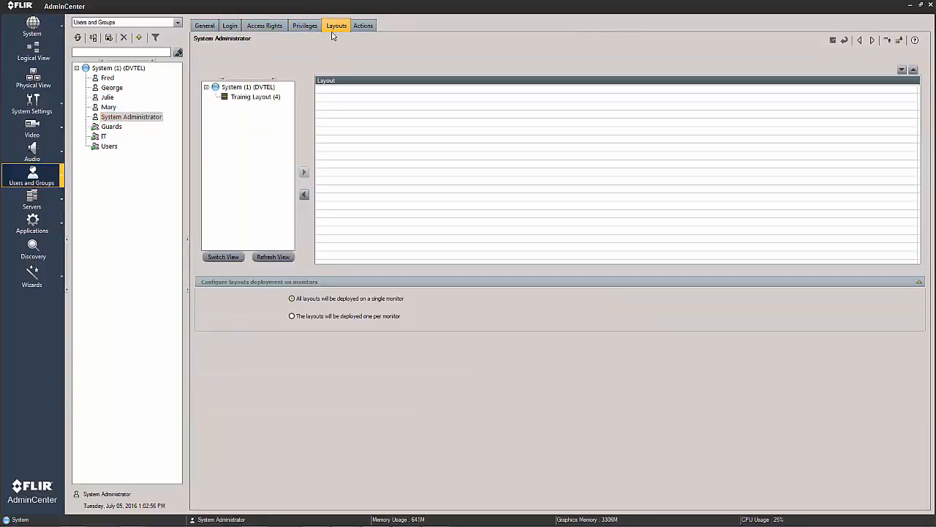
{"action": "left_click", "coordinate": [252, 98]}
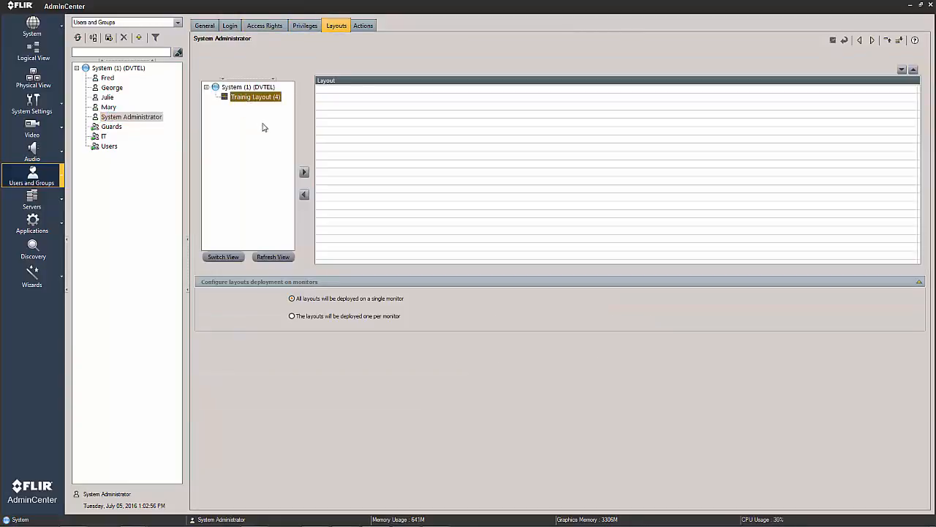
{"action": "left_click", "coordinate": [305, 172]}
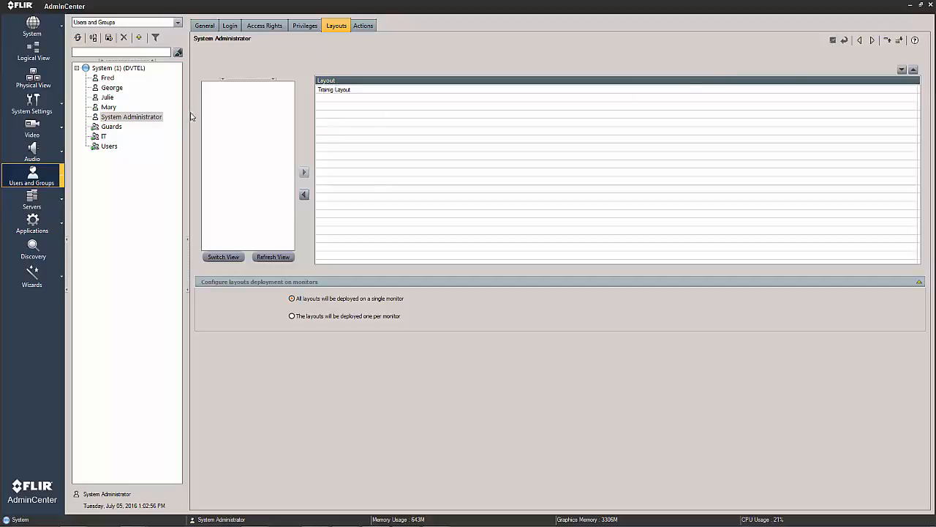
Check the layout assignments of the other users and compare the group memberships of the first and fourth users with the Guards group.
{"action": "left_click", "coordinate": [109, 78]}
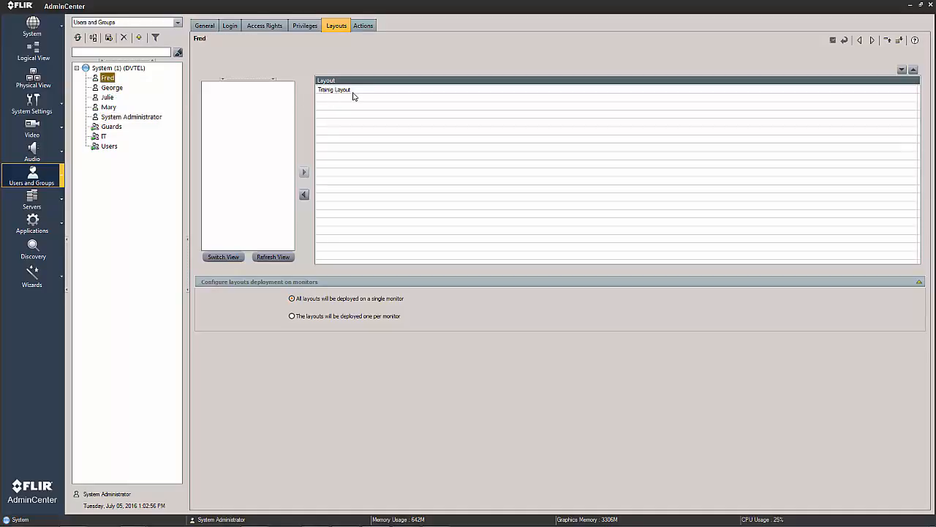
{"action": "left_click", "coordinate": [113, 89]}
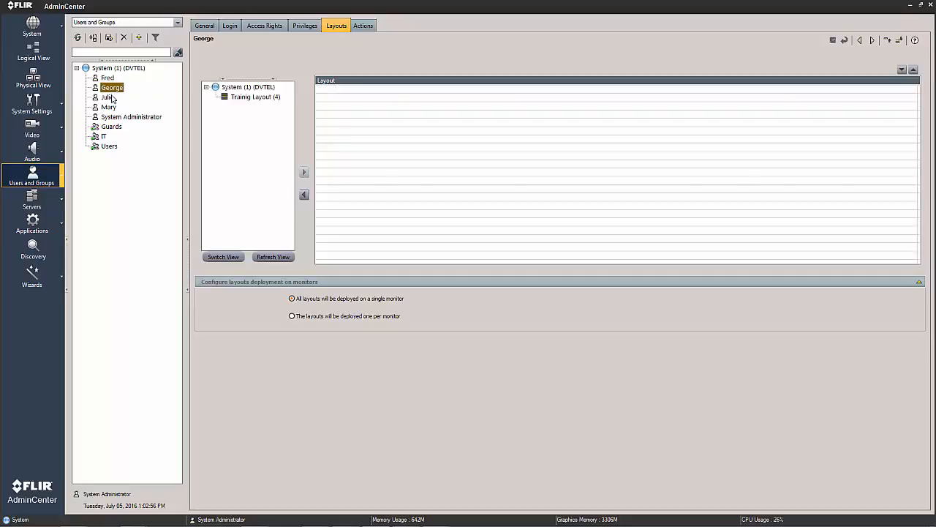
{"action": "left_click", "coordinate": [114, 107]}
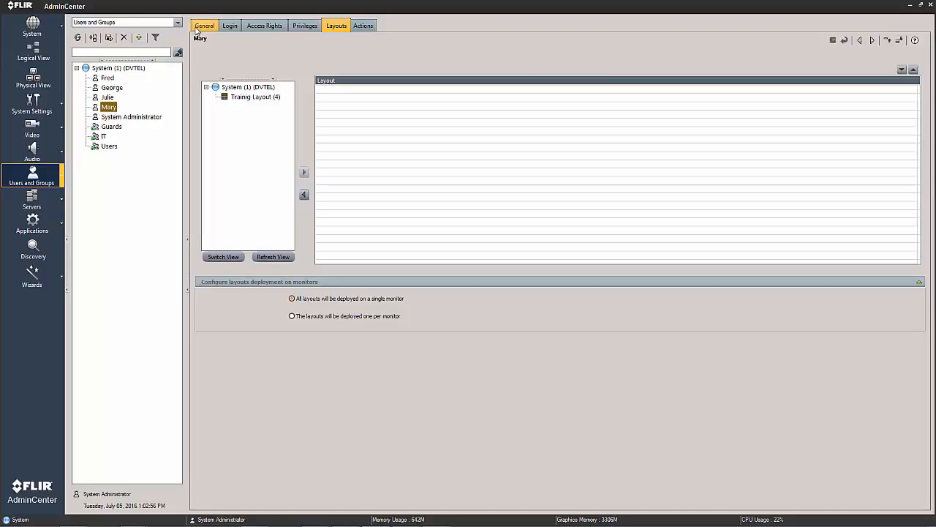
{"action": "left_click", "coordinate": [196, 28]}
{"action": "left_click", "coordinate": [107, 78]}
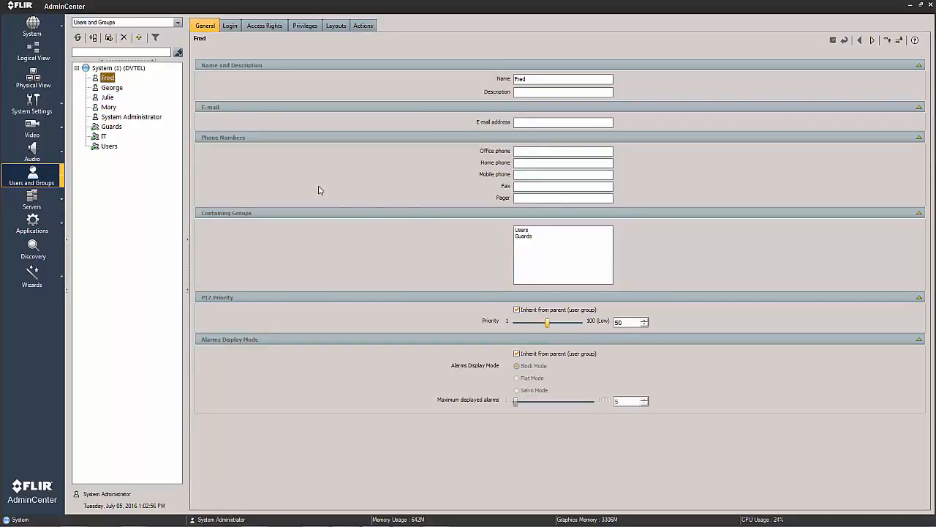
{"action": "left_click", "coordinate": [109, 108]}
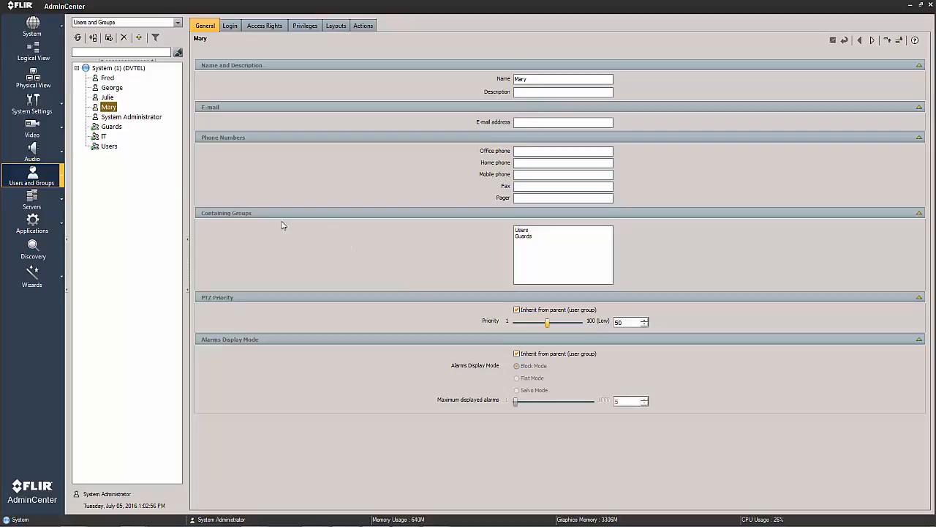
{"action": "left_click", "coordinate": [111, 128]}
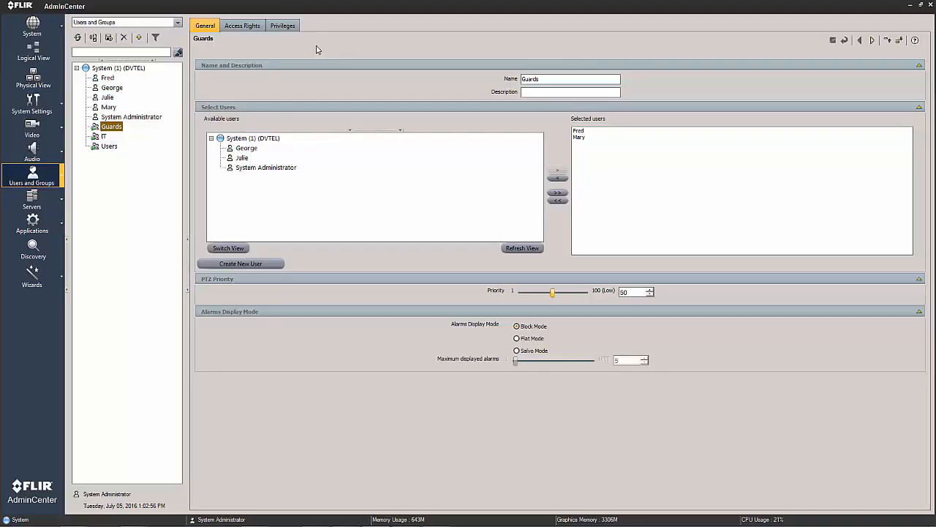
{"action": "left_click", "coordinate": [107, 77]}
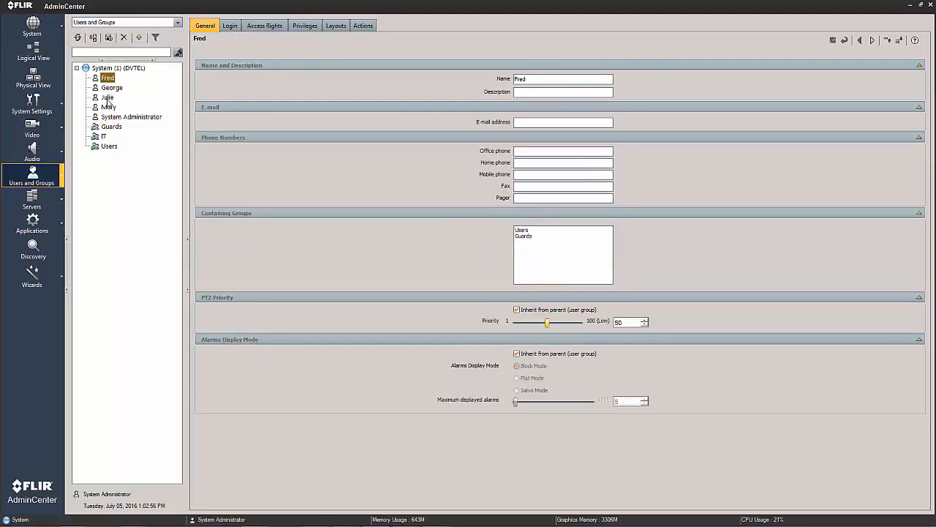
{"action": "left_click", "coordinate": [111, 108]}
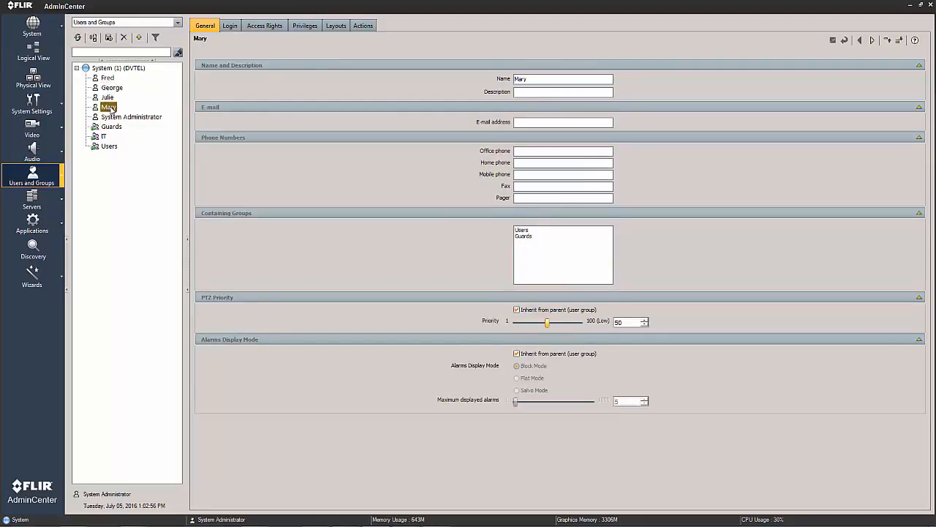
Assign Trainig Layout to the fourth user in the list, save the assignment and dismiss the privileges notice.
{"action": "left_click", "coordinate": [333, 27]}
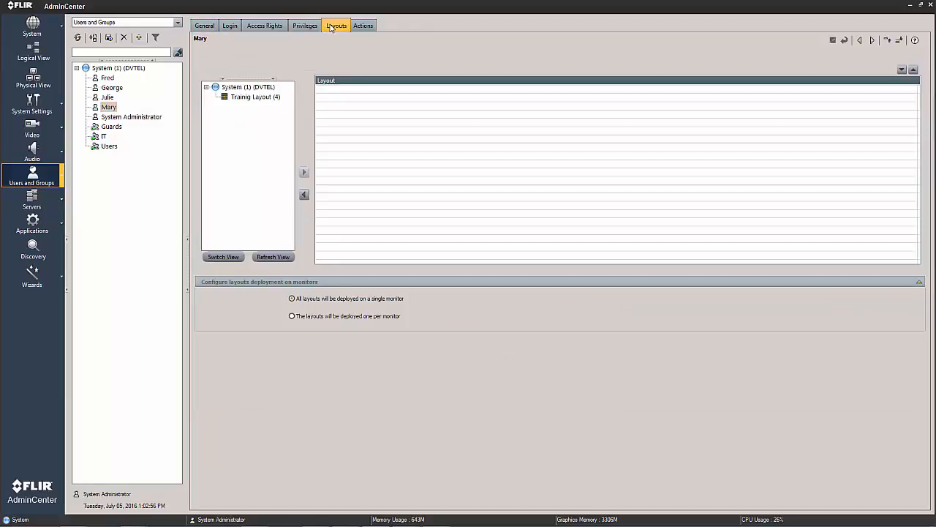
{"action": "left_click", "coordinate": [108, 78]}
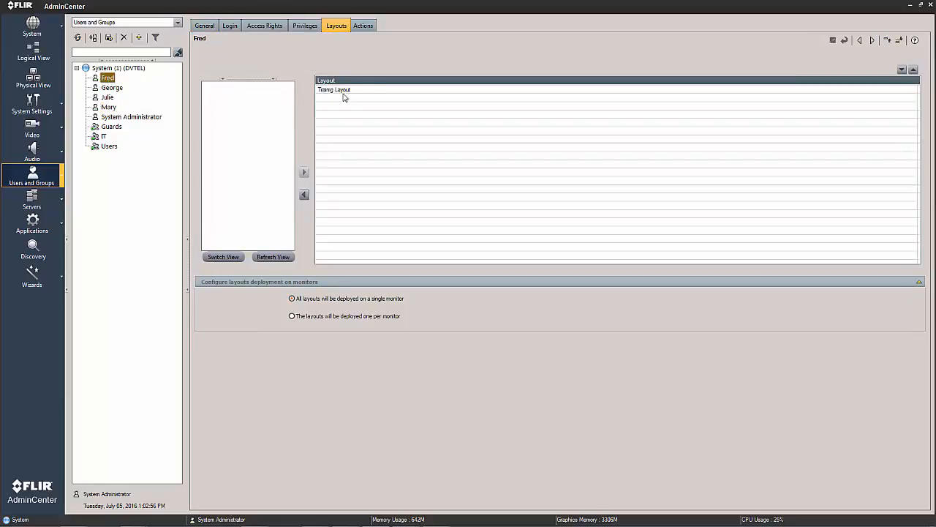
{"action": "left_click", "coordinate": [109, 108]}
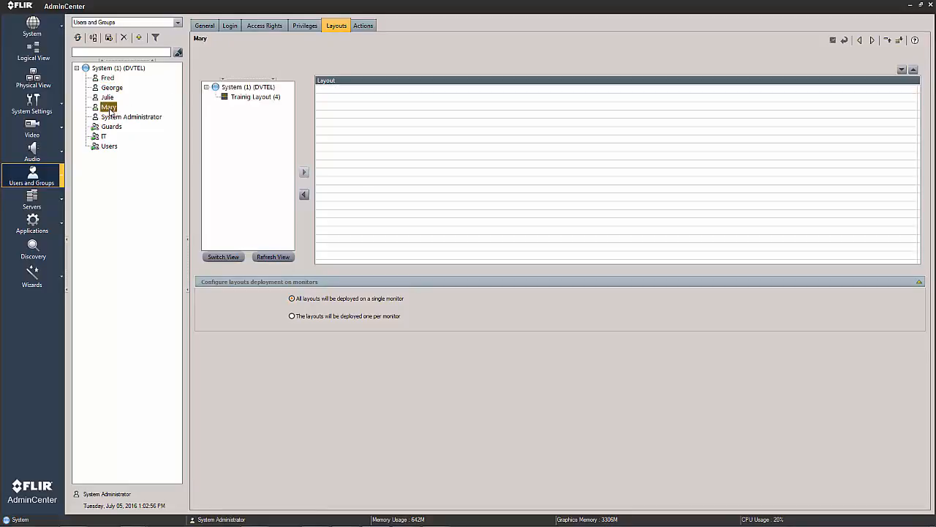
{"action": "left_click", "coordinate": [255, 98]}
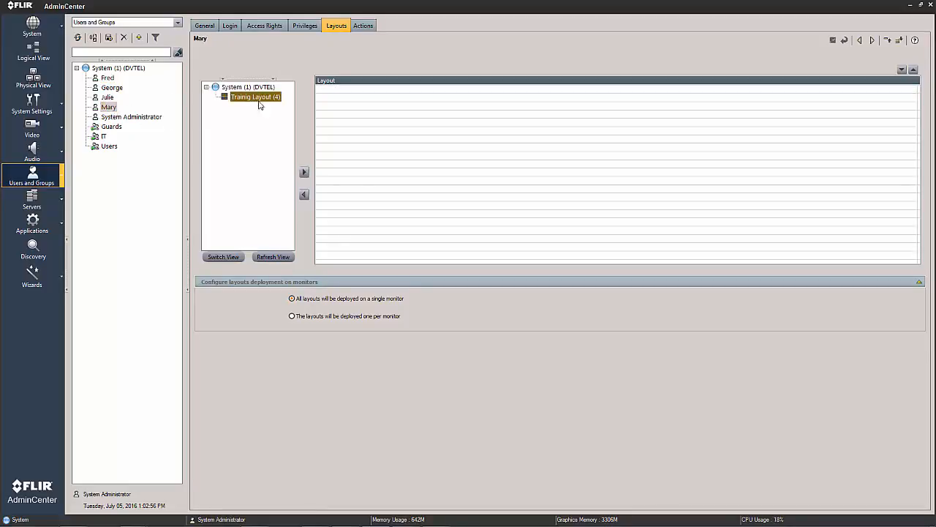
{"action": "left_click", "coordinate": [305, 172]}
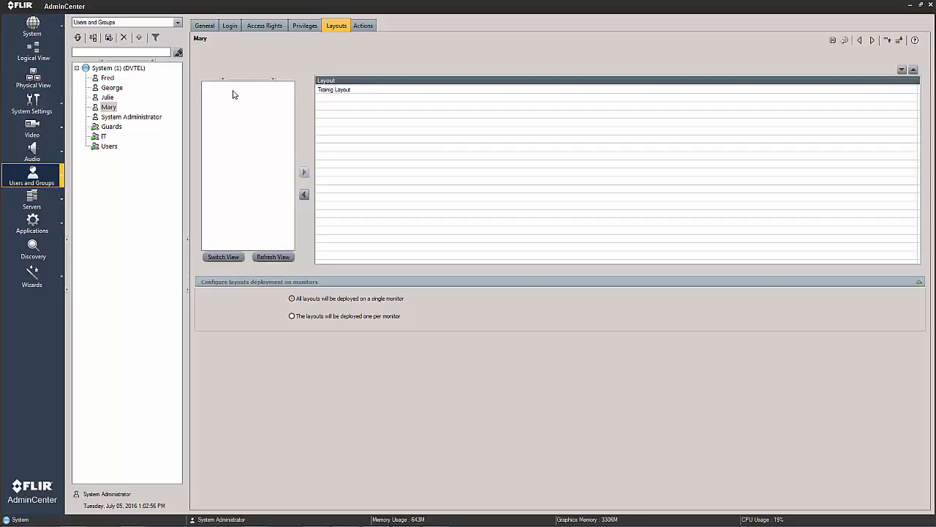
{"action": "left_click", "coordinate": [833, 41]}
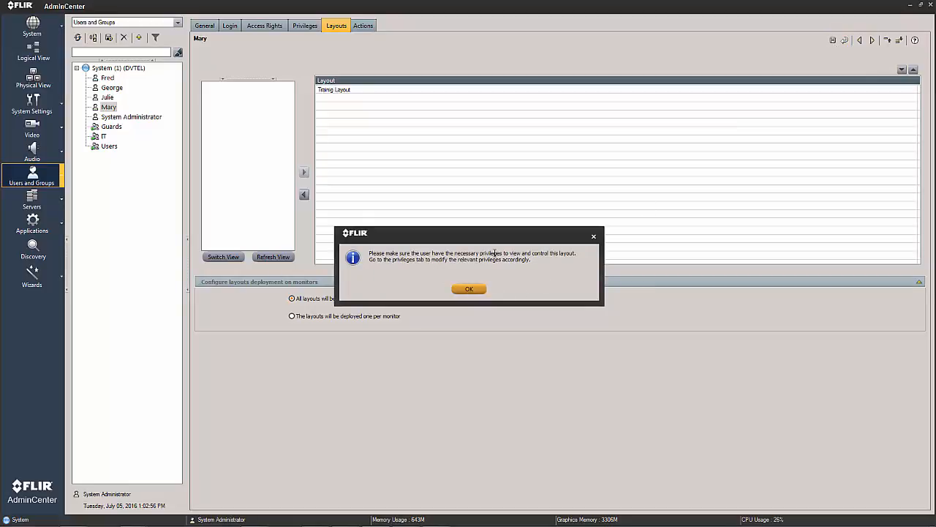
{"action": "left_click_drag", "start_coordinate": [490, 238], "coordinate": [534, 58]}
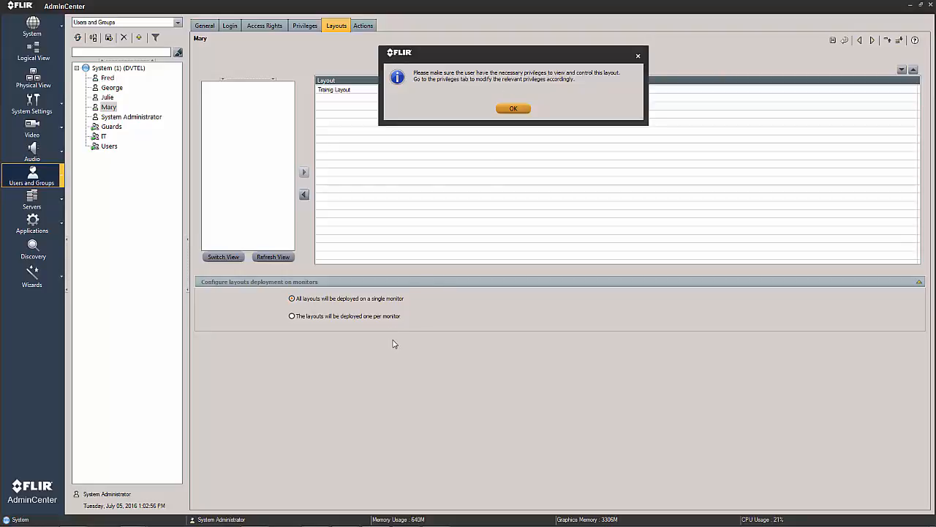
{"action": "left_click", "coordinate": [514, 109]}
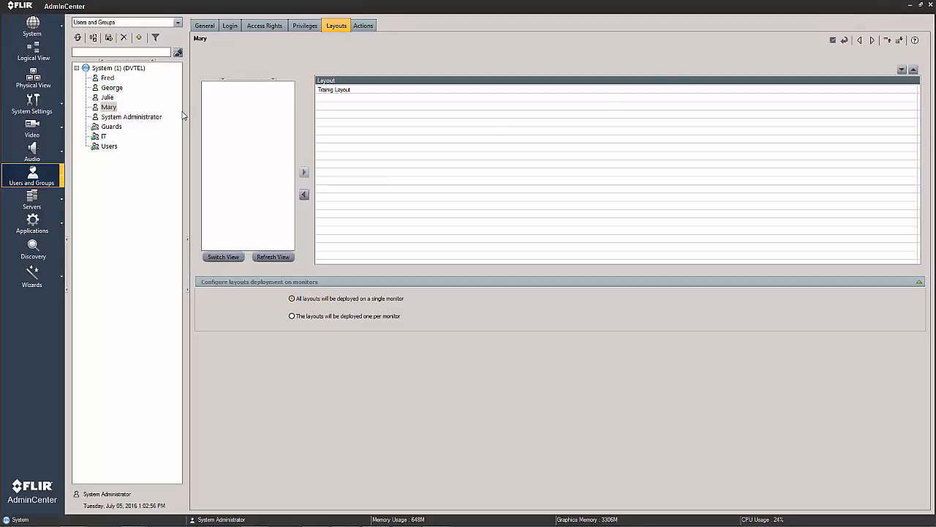
Minimize AdminCenter, bring up the running ControlCenter session and close it.
{"action": "left_click", "coordinate": [911, 6]}
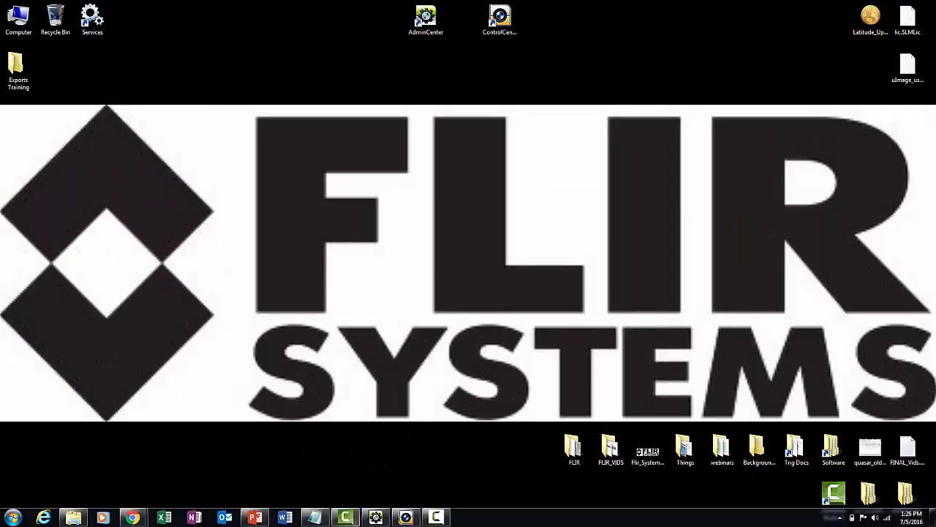
{"action": "left_click", "coordinate": [400, 517]}
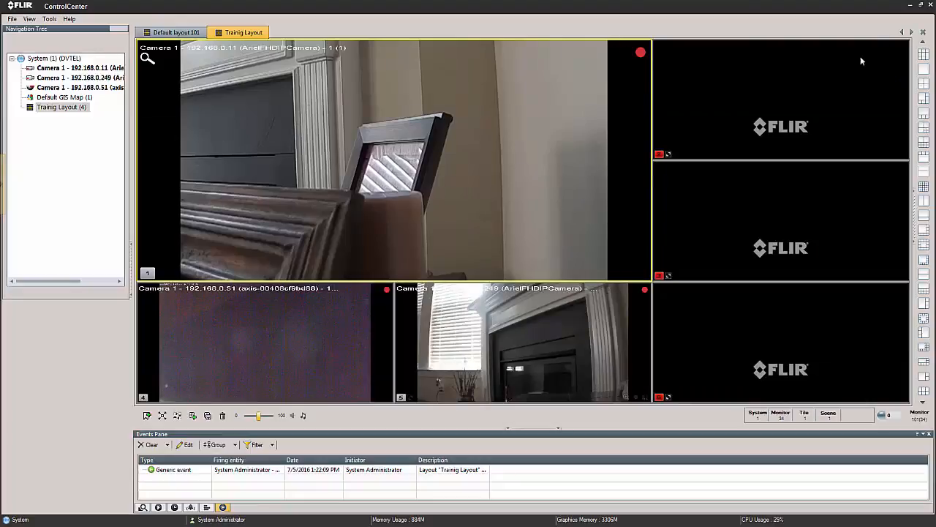
{"action": "left_click", "coordinate": [911, 6]}
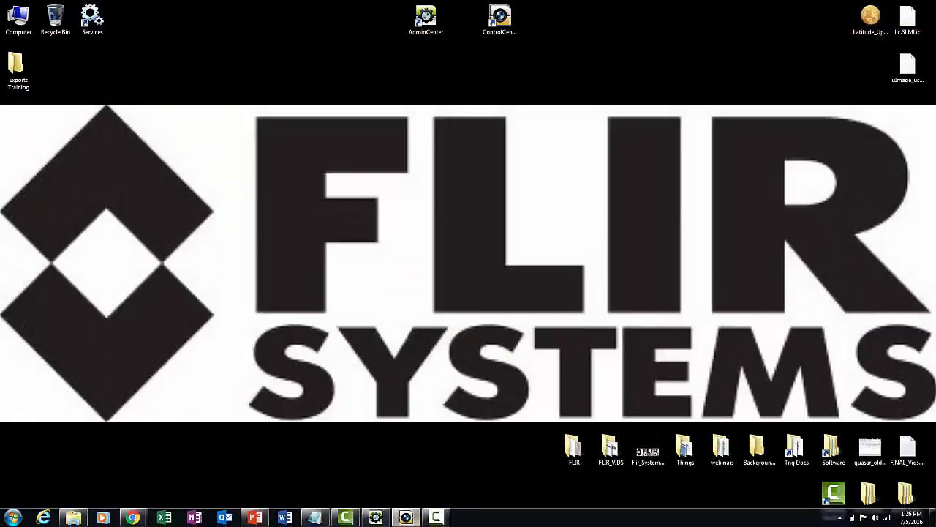
{"action": "mouse_move", "coordinate": [375, 518]}
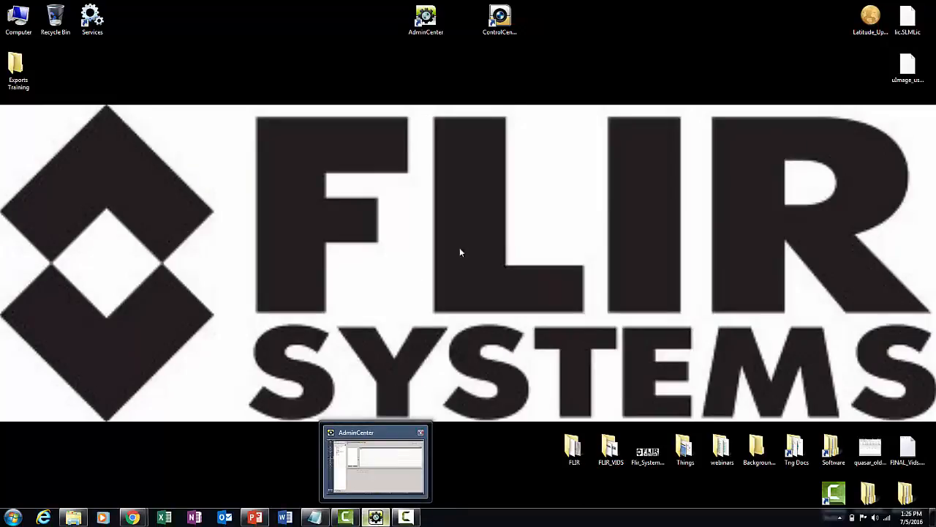
Launch ControlCenter and log in to the System directory with the fourth user's username.
{"action": "double_click", "coordinate": [499, 18]}
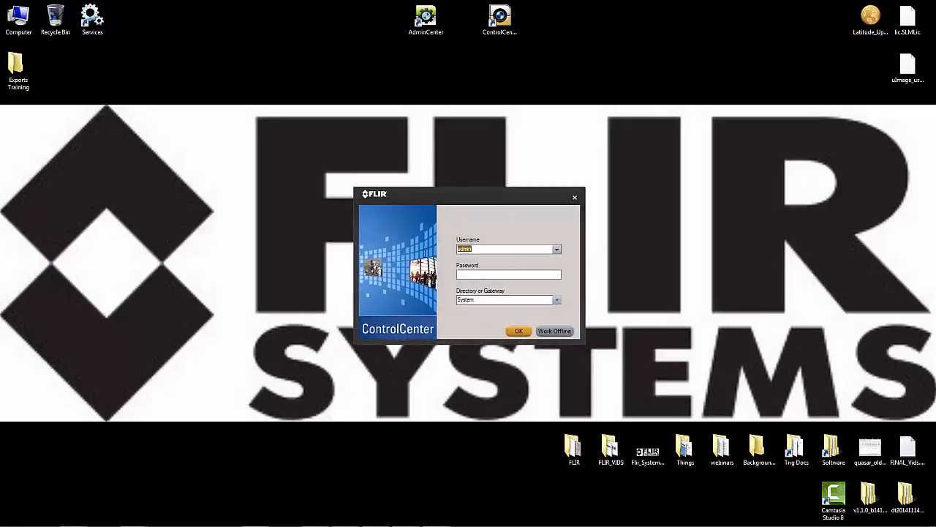
{"action": "type", "text": "Mary"}
{"action": "left_click", "coordinate": [518, 332]}
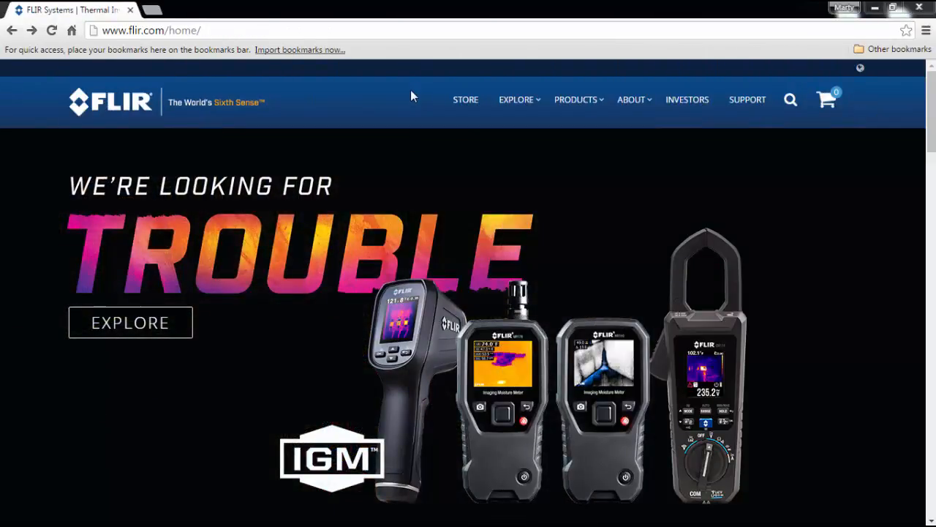
Switch to the FLIR website in the browser and open the Online Training page of its Security section.
{"action": "left_click", "coordinate": [155, 31]}
{"action": "mouse_move", "coordinate": [561, 109]}
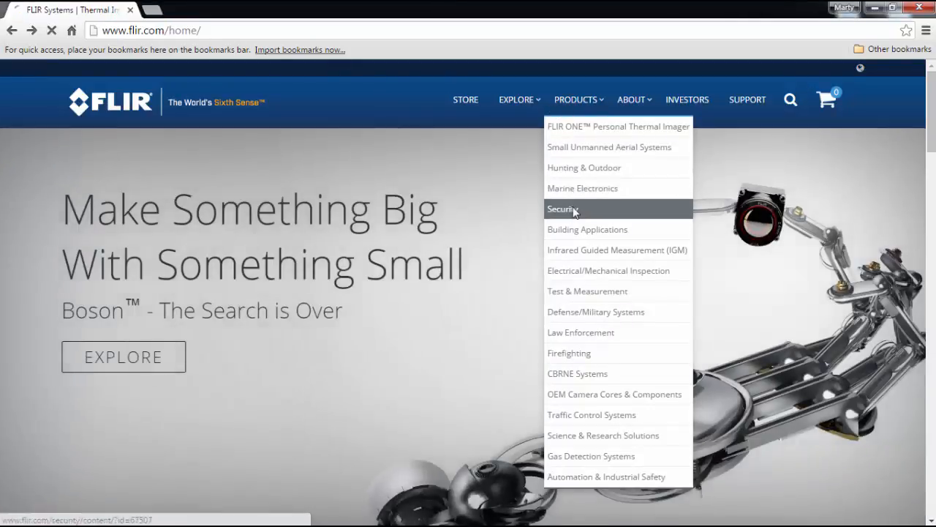
{"action": "left_click", "coordinate": [574, 211]}
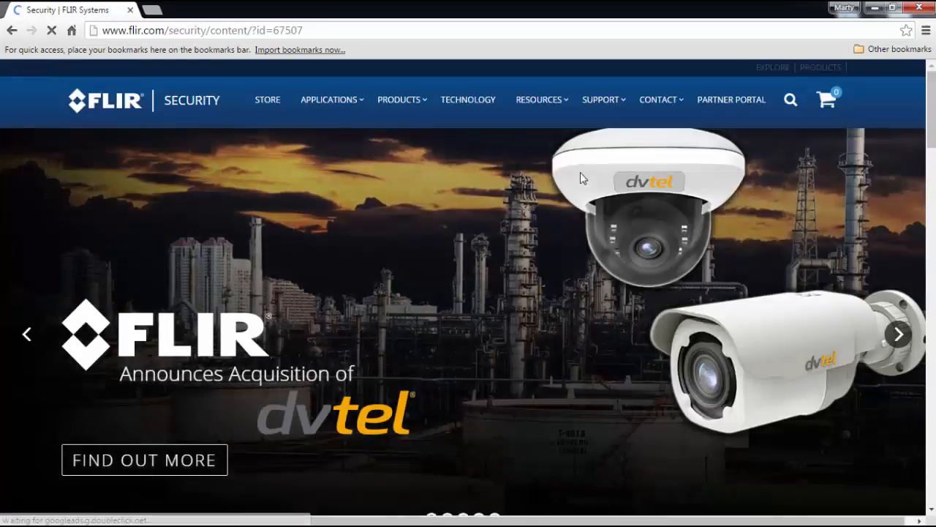
{"action": "mouse_move", "coordinate": [599, 109]}
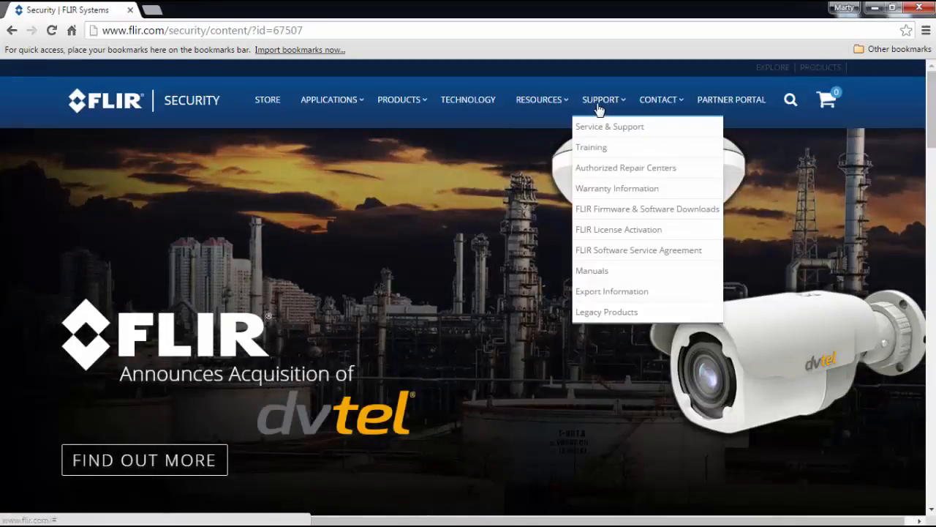
{"action": "left_click", "coordinate": [599, 148]}
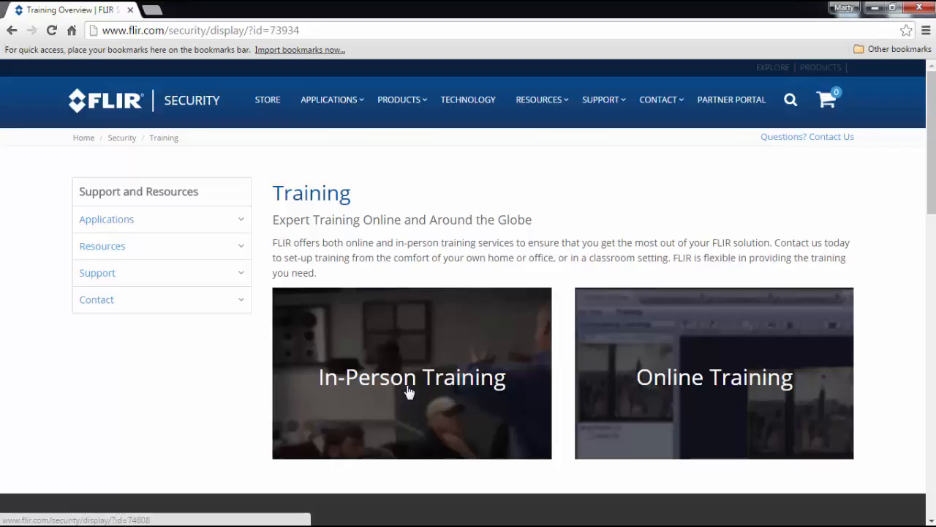
{"action": "left_click", "coordinate": [695, 384]}
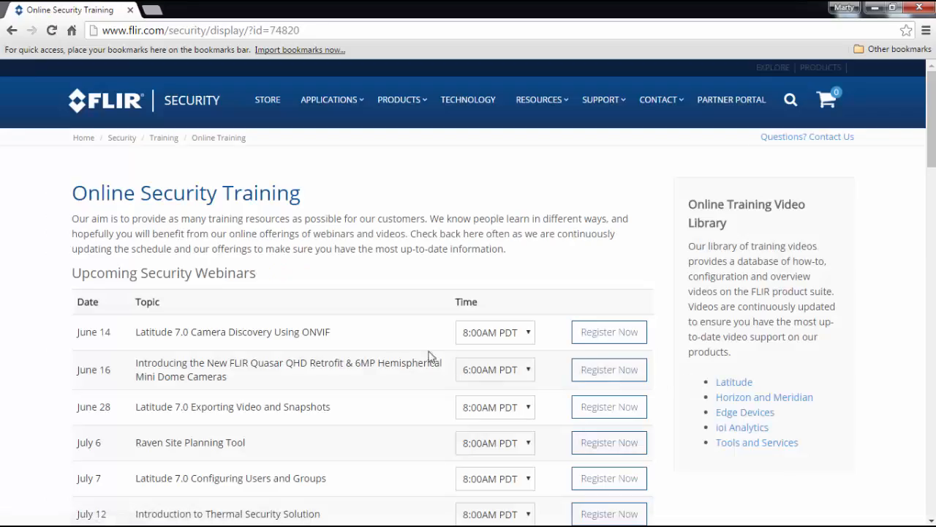
Look through the upcoming and recorded security webinars on the Online Security Training page.
{"action": "scroll", "coordinate": [300, 264], "scroll_direction": "down", "scroll_amount": 1}
{"action": "scroll", "coordinate": [300, 264], "scroll_direction": "down", "scroll_amount": 3}
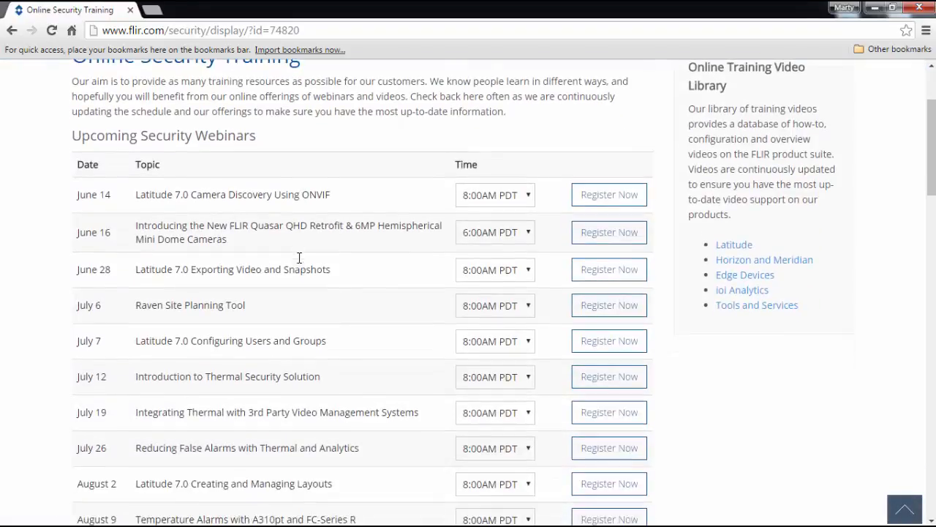
{"action": "scroll", "coordinate": [300, 263], "scroll_direction": "down", "scroll_amount": 5}
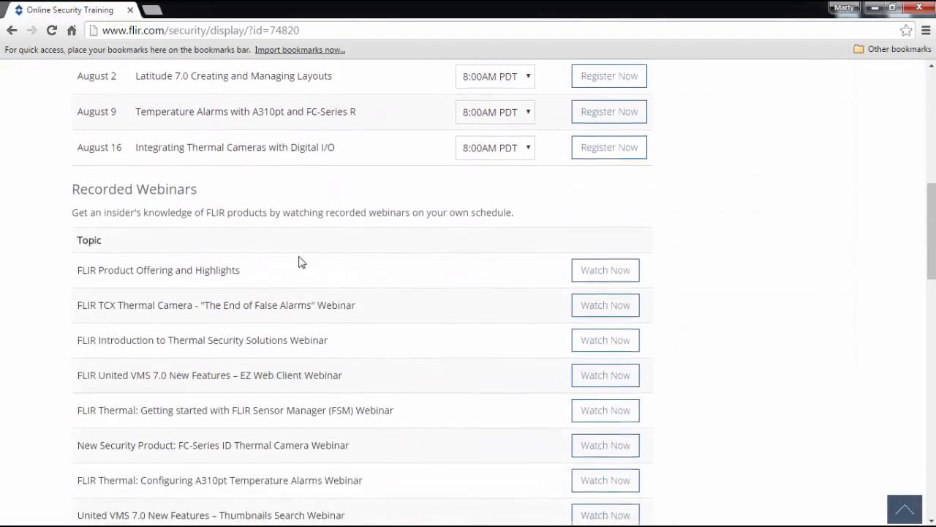
{"action": "scroll", "coordinate": [300, 259], "scroll_direction": "down", "scroll_amount": 2}
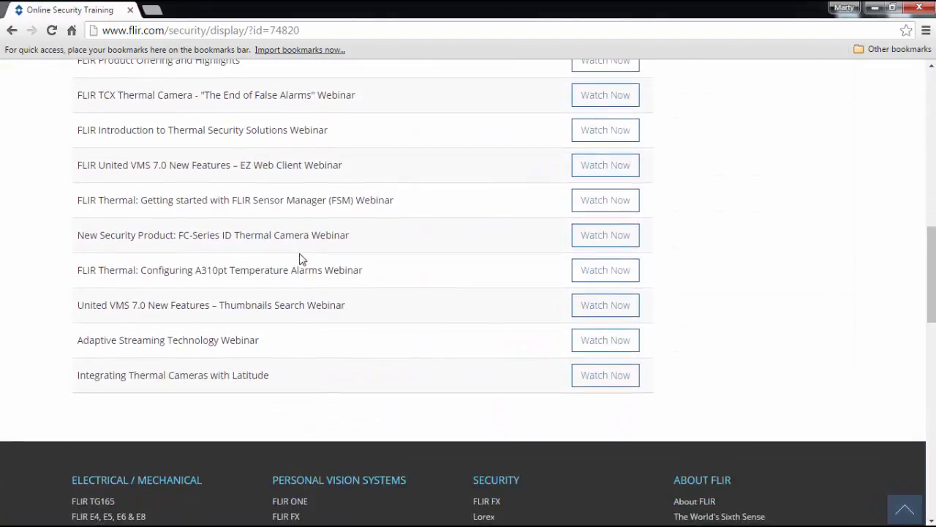
{"action": "scroll", "coordinate": [303, 257], "scroll_direction": "up", "scroll_amount": 5}
{"action": "scroll", "coordinate": [303, 250], "scroll_direction": "up", "scroll_amount": 5}
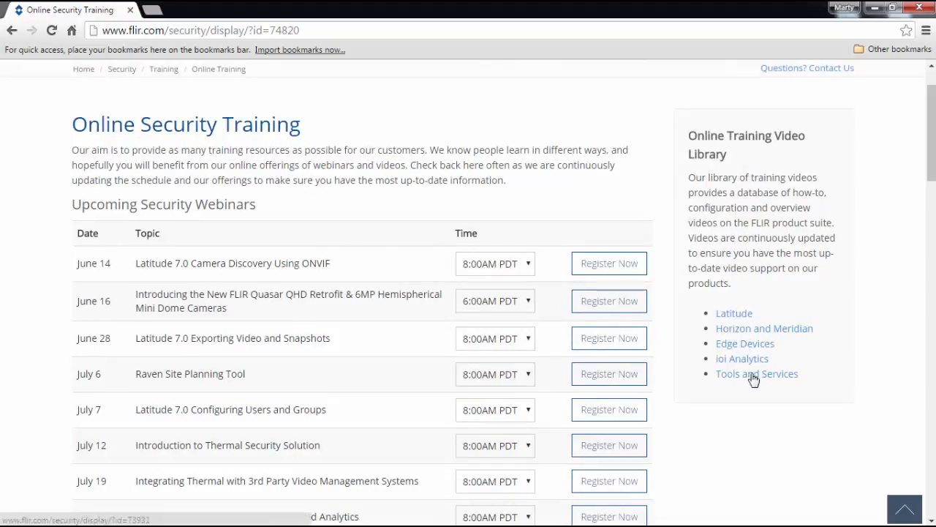
Open the Latitude collection of the Online Training Video Library and browse its training videos.
{"action": "left_click", "coordinate": [734, 316]}
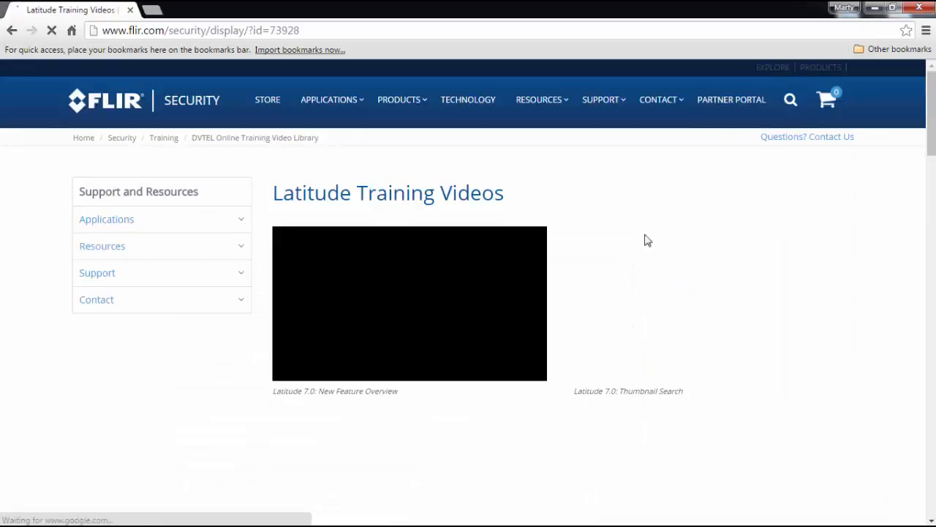
{"action": "scroll", "coordinate": [842, 314], "scroll_direction": "down", "scroll_amount": 1}
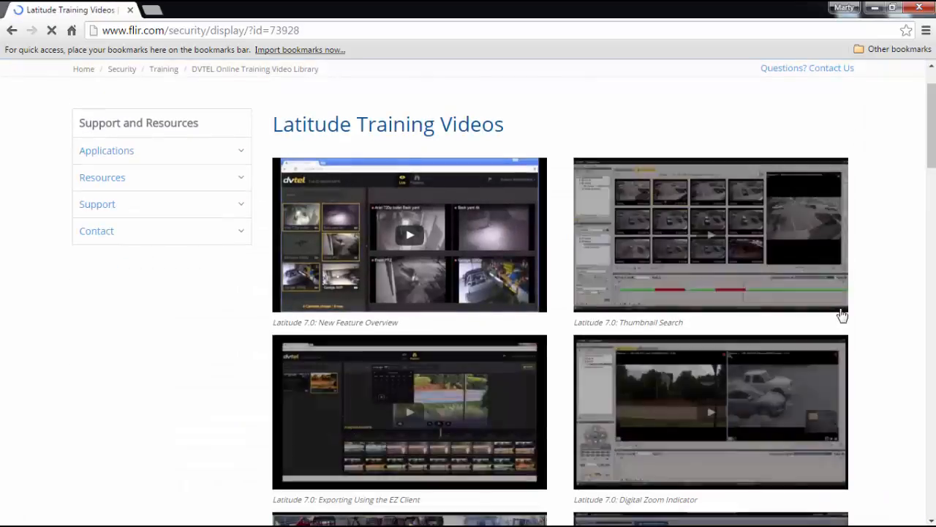
{"action": "scroll", "coordinate": [863, 294], "scroll_direction": "down", "scroll_amount": 3}
{"action": "scroll", "coordinate": [861, 293], "scroll_direction": "down", "scroll_amount": 6}
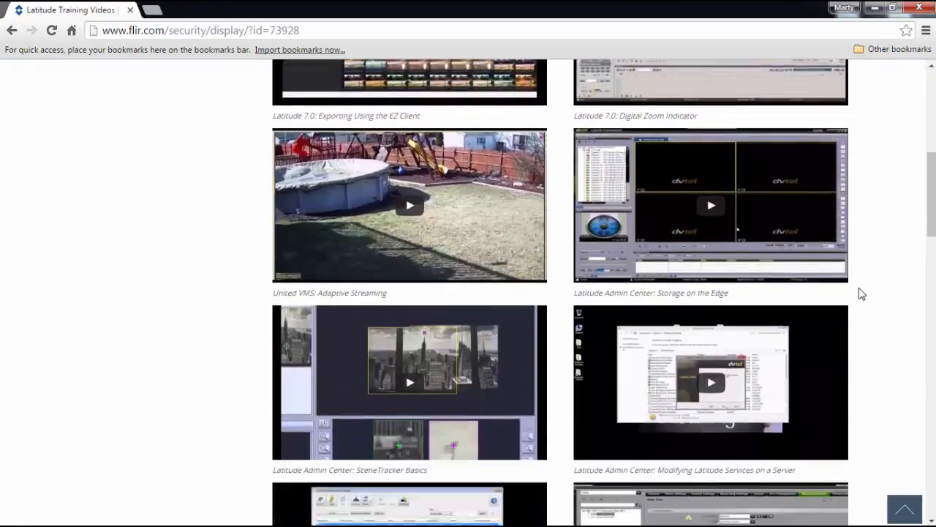
{"action": "scroll", "coordinate": [861, 287], "scroll_direction": "up", "scroll_amount": 12}
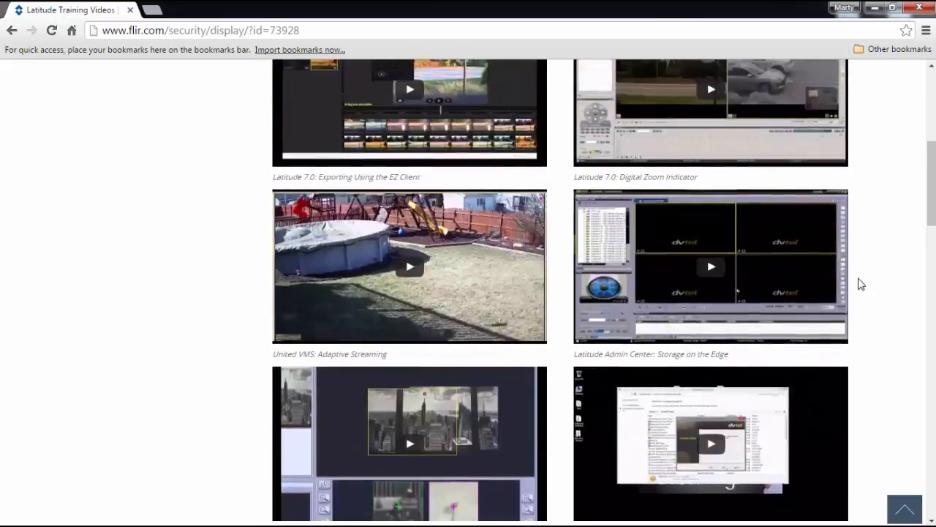